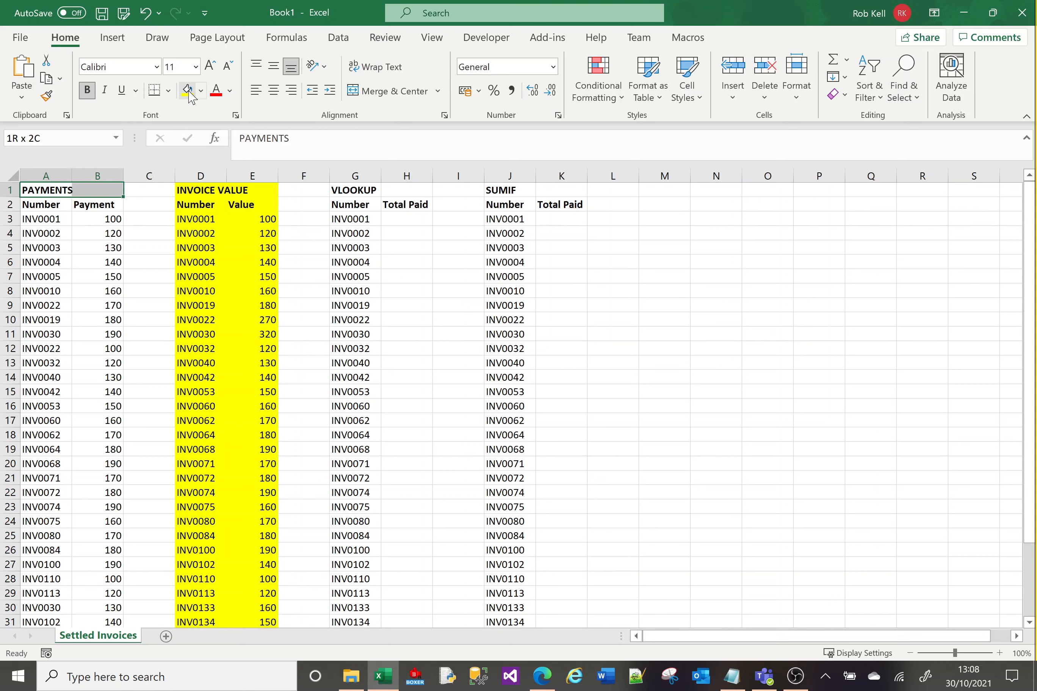
Fill the whole PAYMENTS table in columns A and B, from row 1 to row 33, with orange.
key("ctrl+shift+Down")
left_click(201, 91)
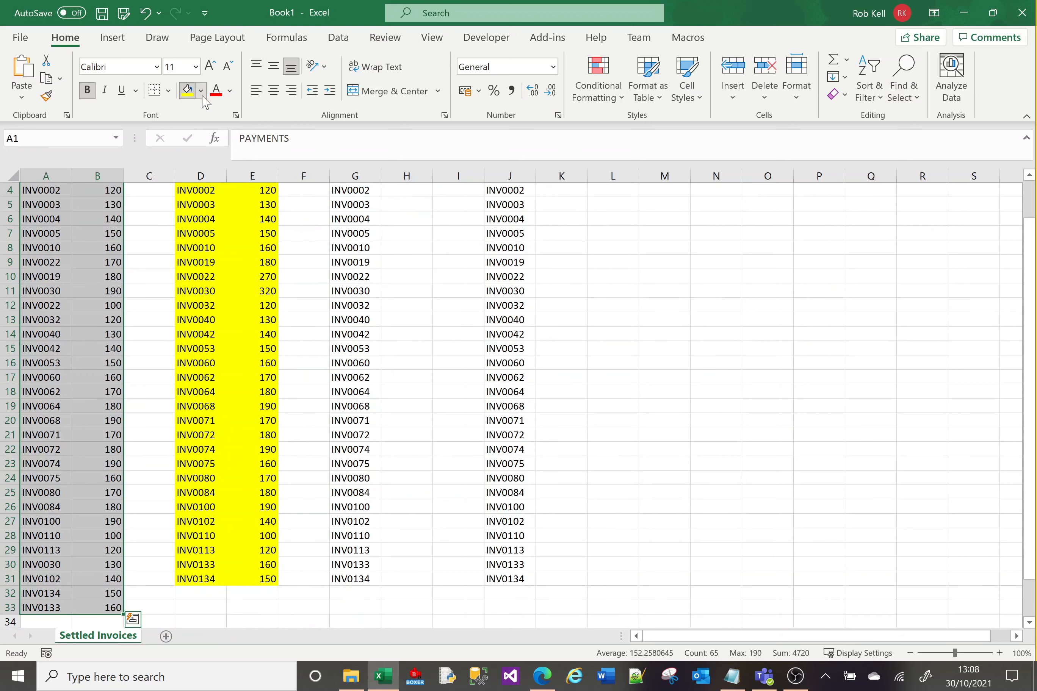
left_click(212, 235)
key("ctrl+Home")
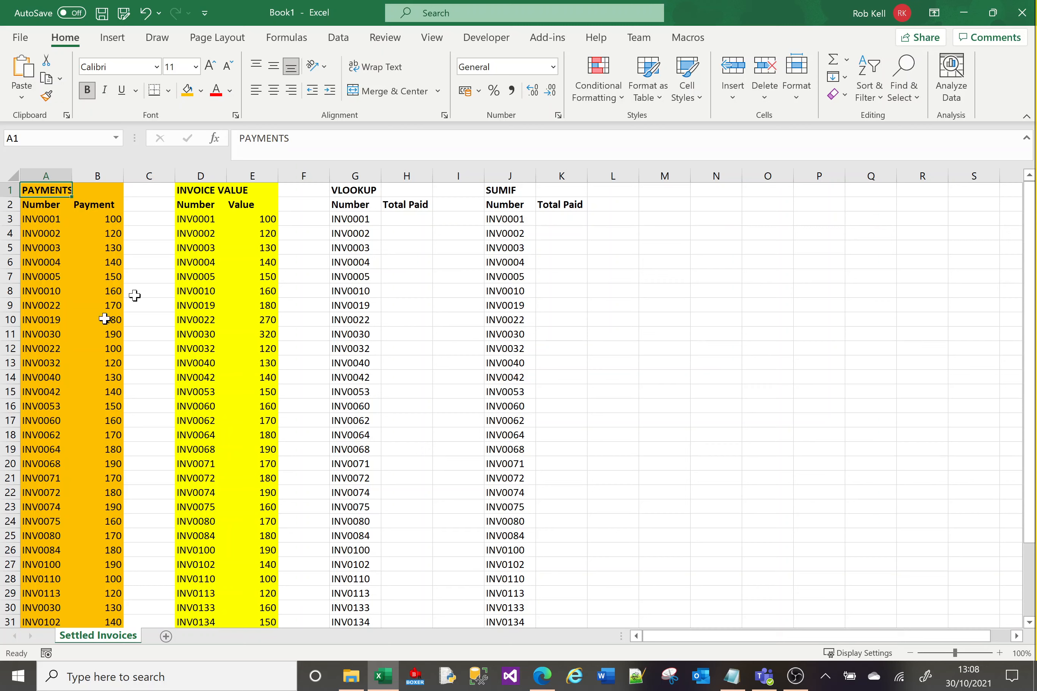
Inspect the first invoice entries in the PAYMENTS, INVOICE VALUE and VLOOKUP tables, including the formulas in the VLOOKUP Number column.
left_click(244, 222)
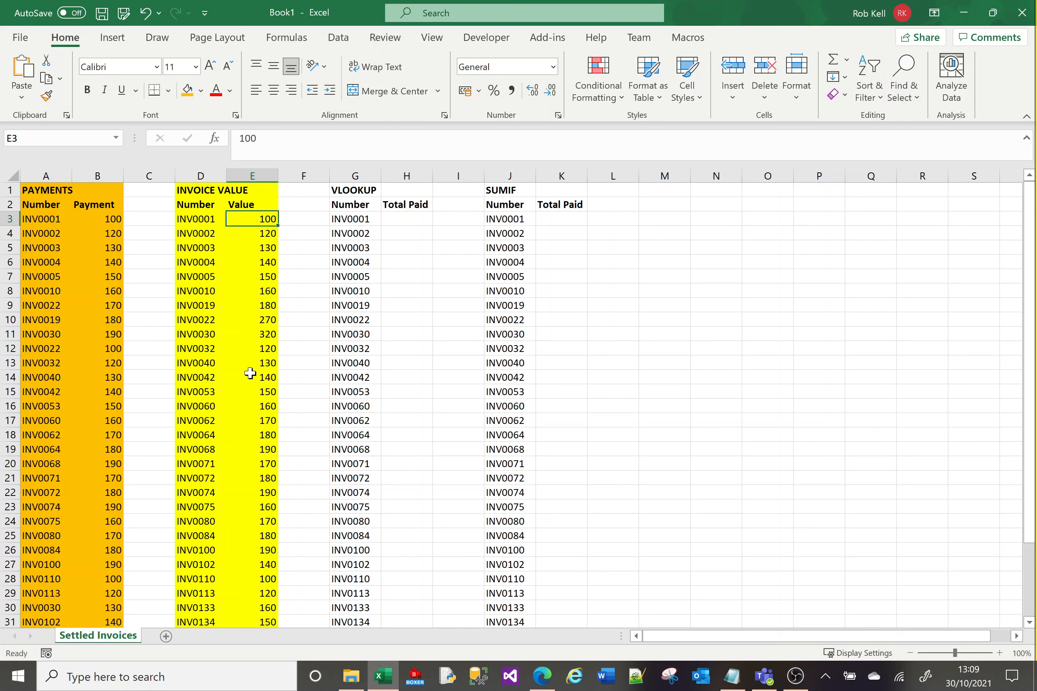
left_click(407, 221)
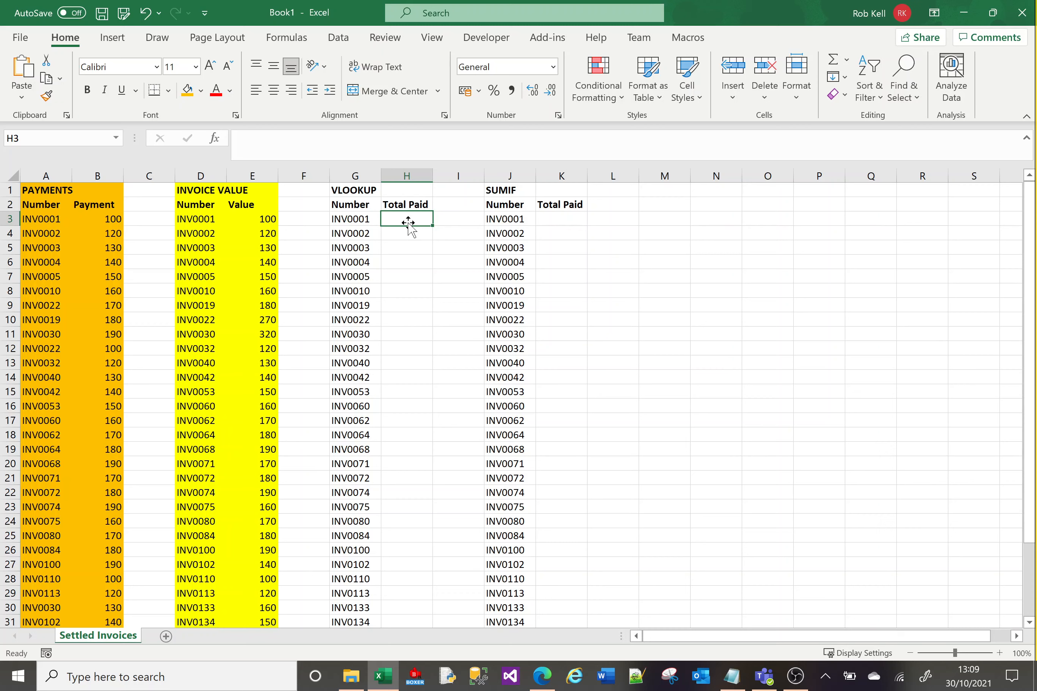
left_click(359, 222)
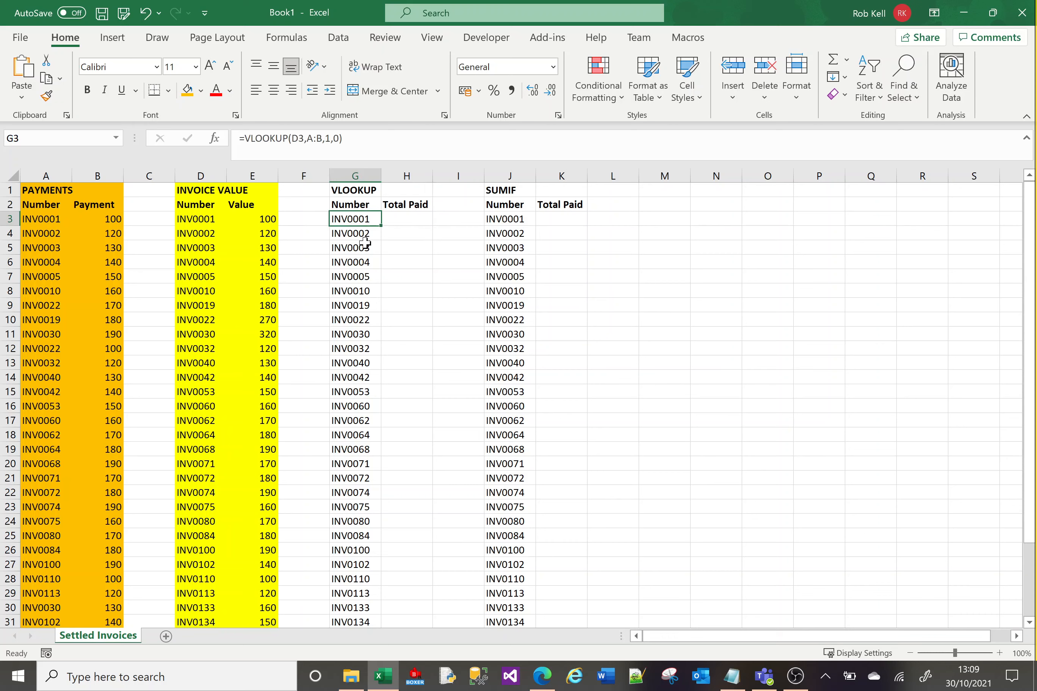
left_click(365, 243)
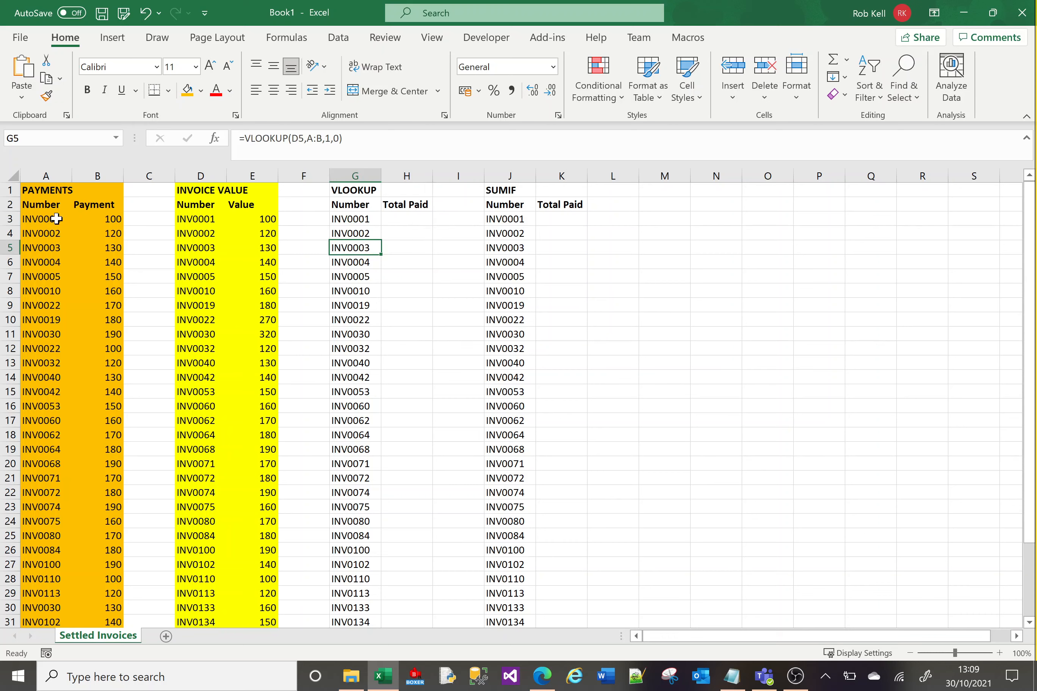
left_click(98, 216)
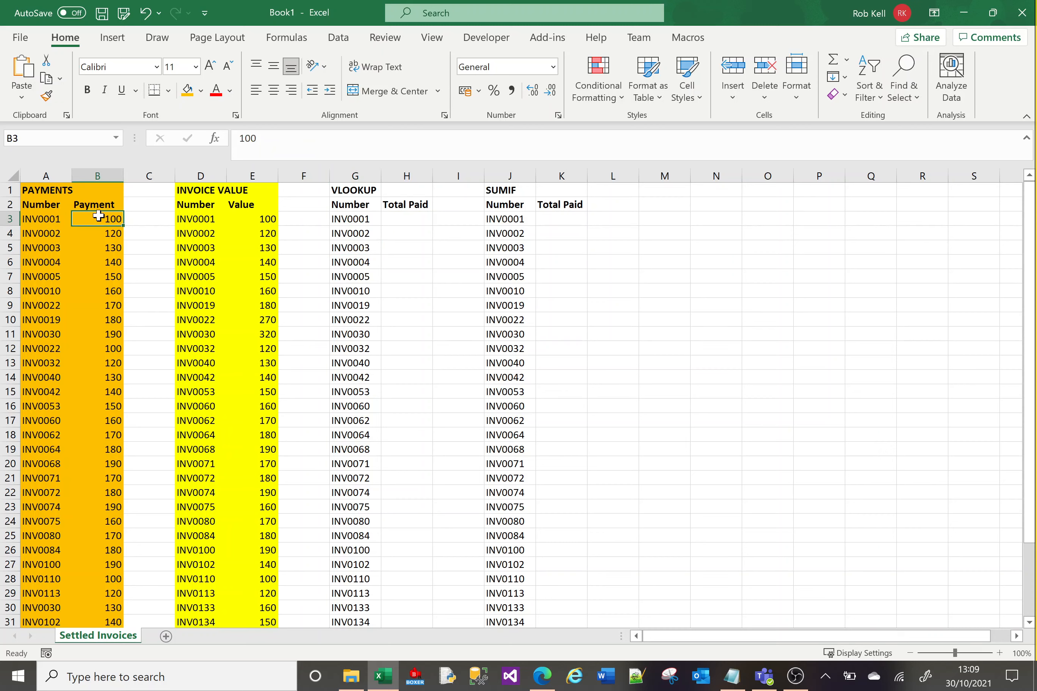
left_click(270, 219)
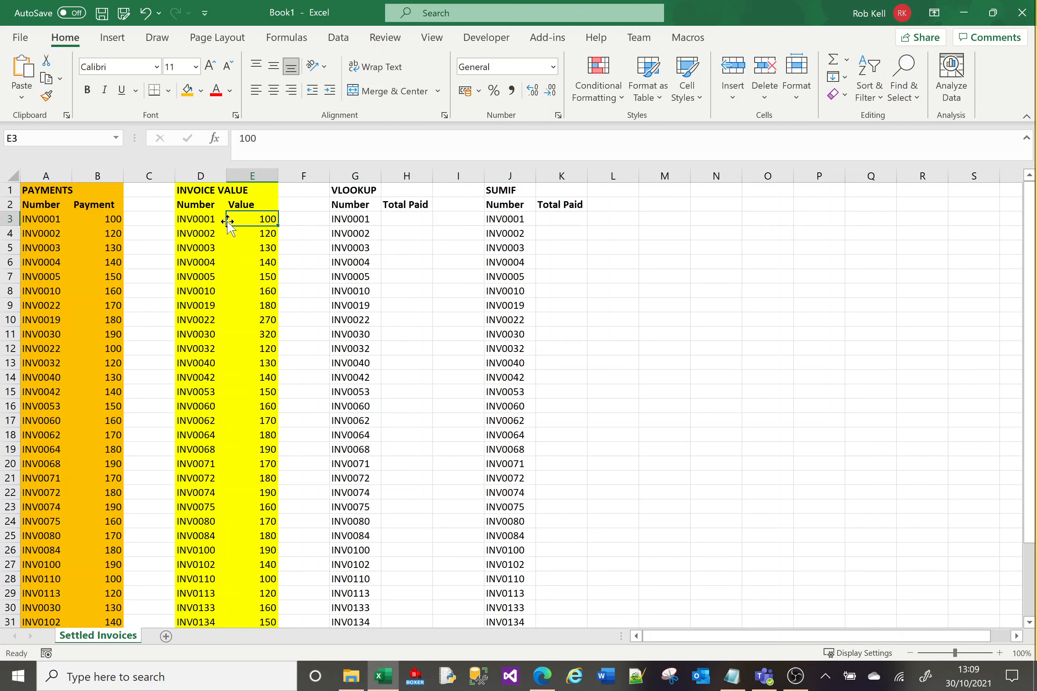
Enter the formula =VLOOKUP(G3,A:B,2,0) in cell H3 of the VLOOKUP table's Total Paid column.
left_click(402, 220)
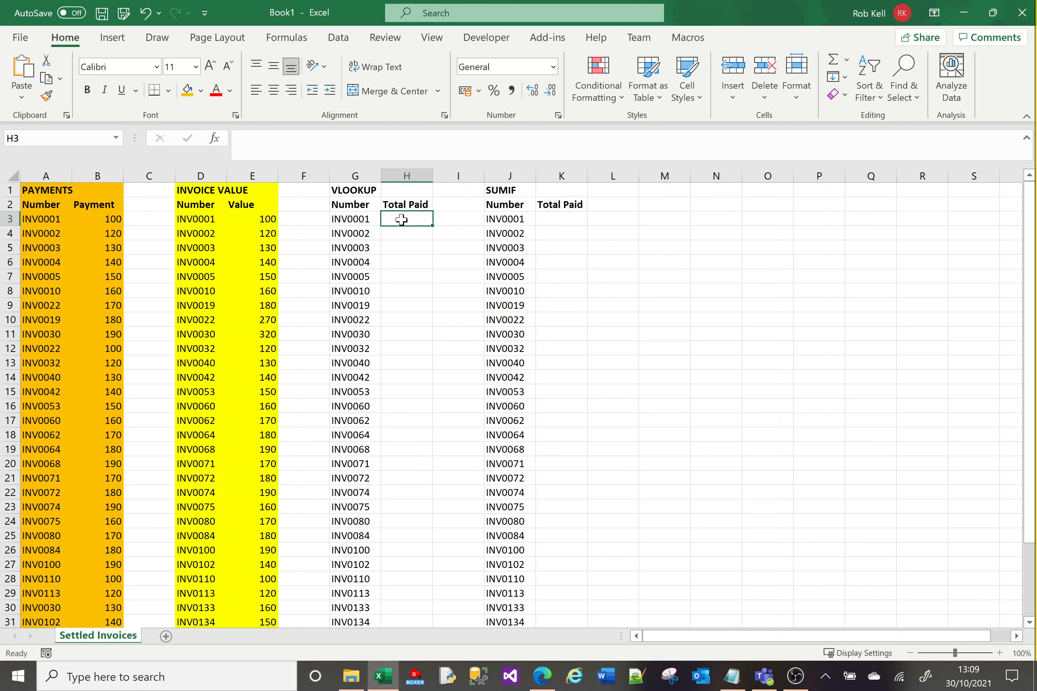
type("=VLO")
key("Tab")
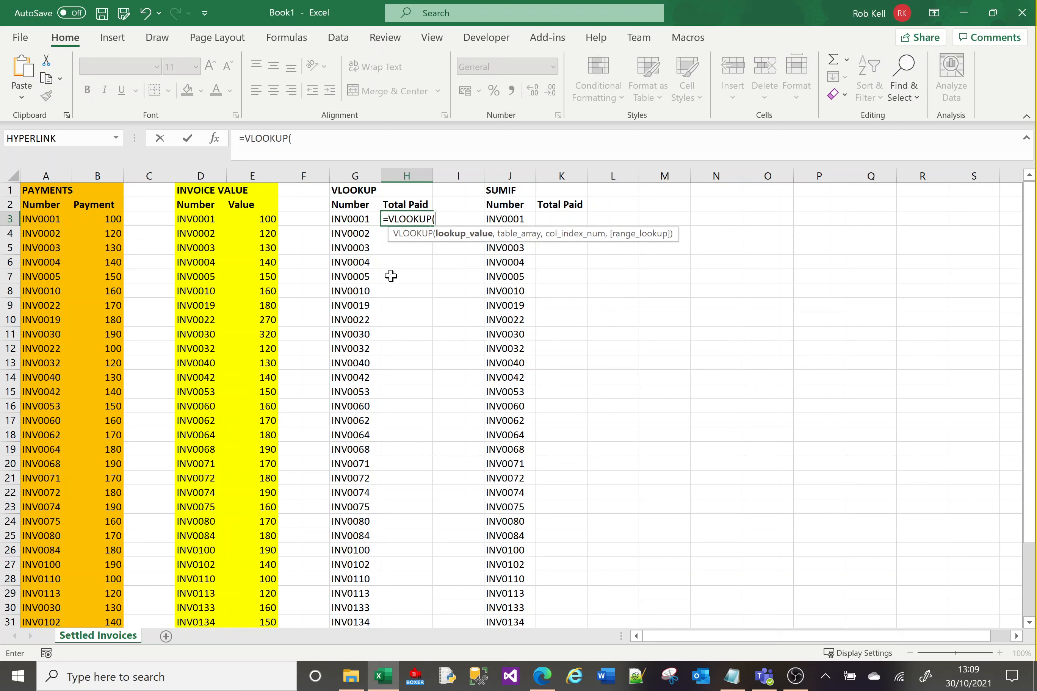
left_click(353, 219)
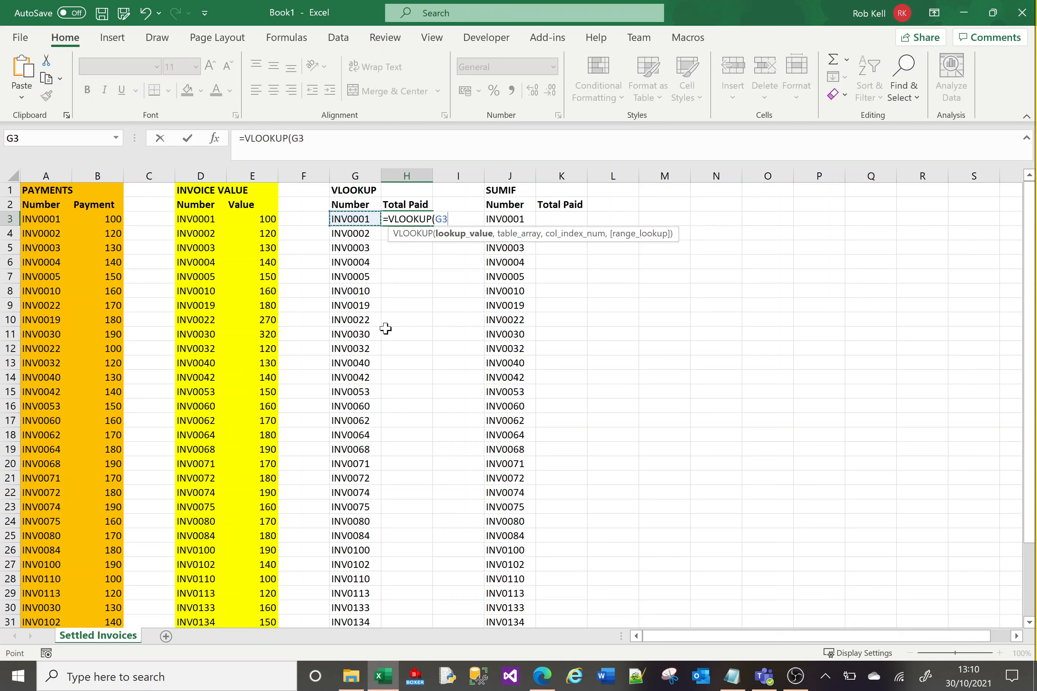
type(",")
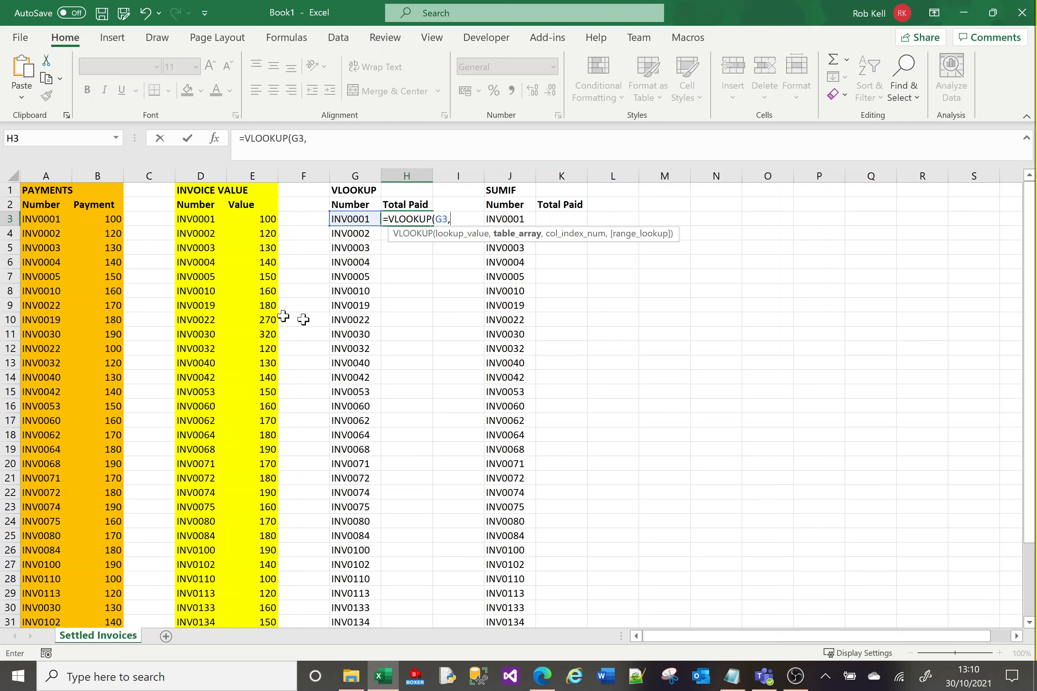
left_click_drag(40, 174, 92, 176)
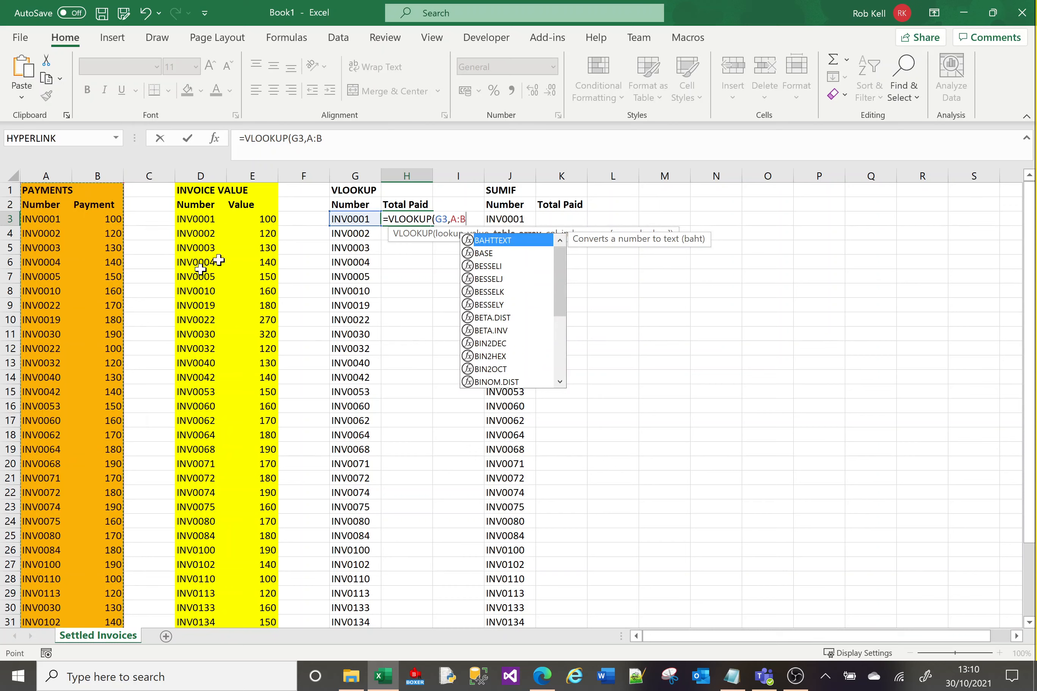
left_click(401, 143)
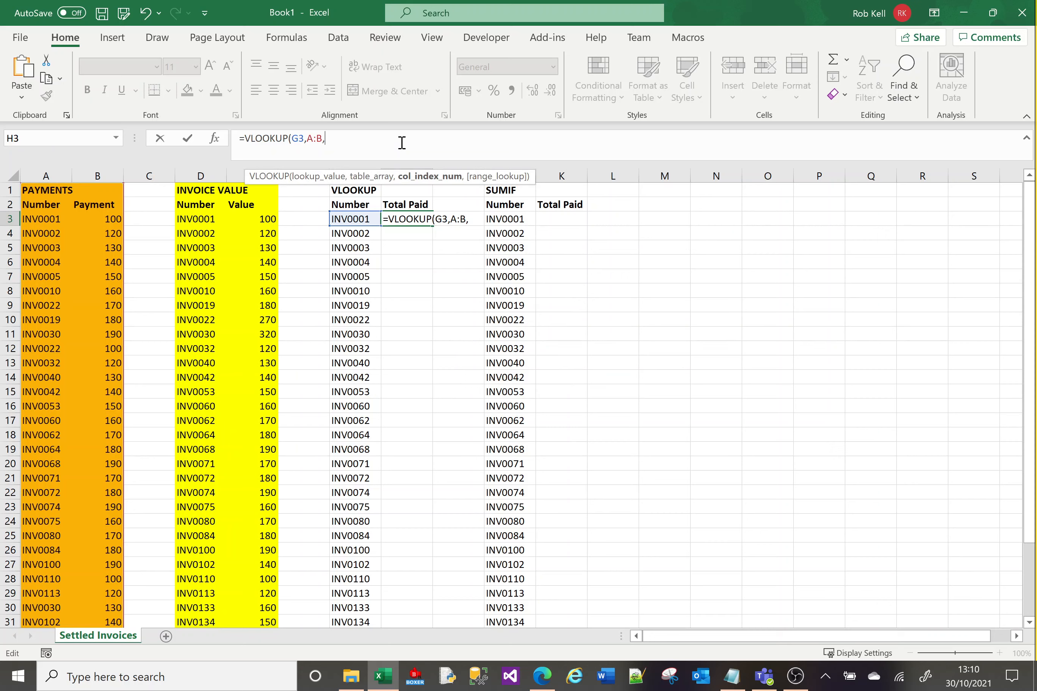
type("2,")
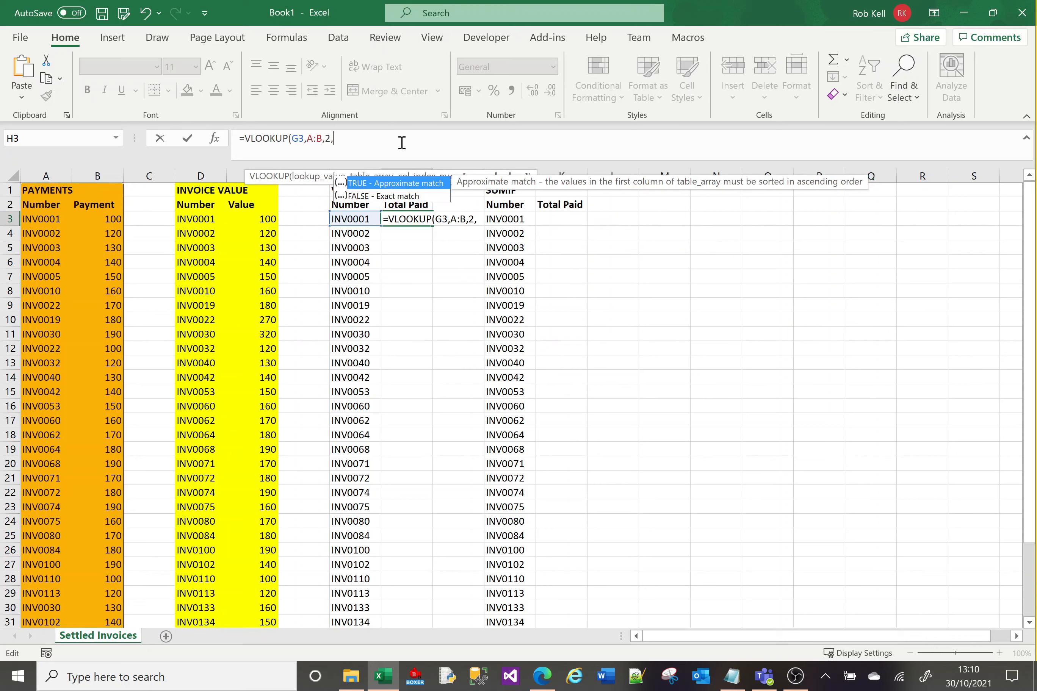
type("0)")
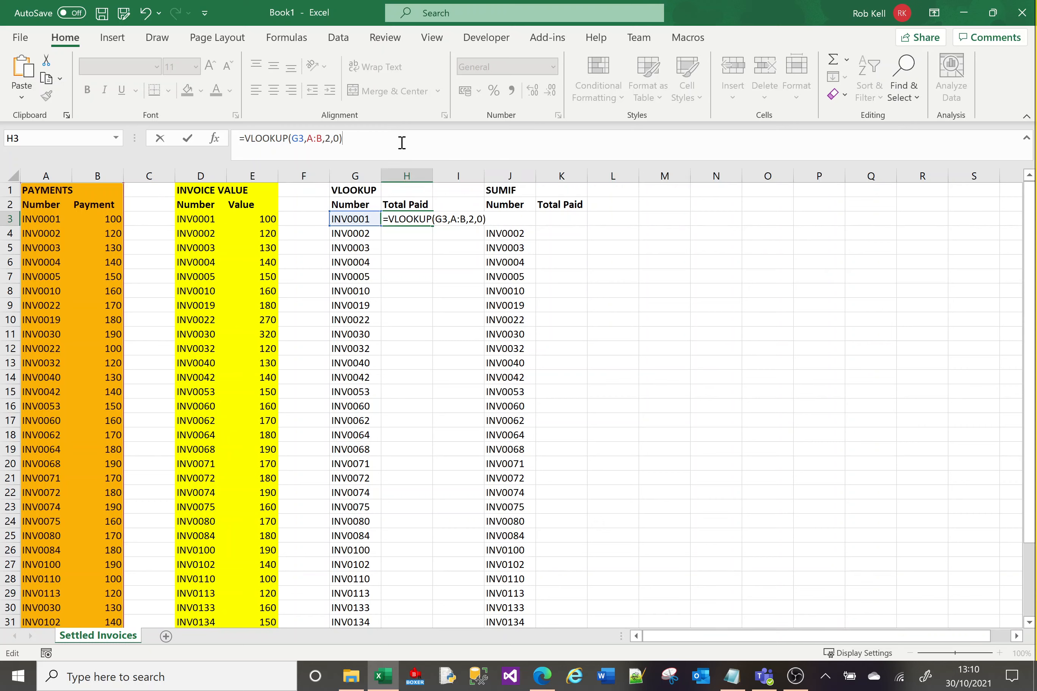
key("Return")
Copy the VLOOKUP formula from H3 down the Total Paid column to row 31.
left_click(412, 219)
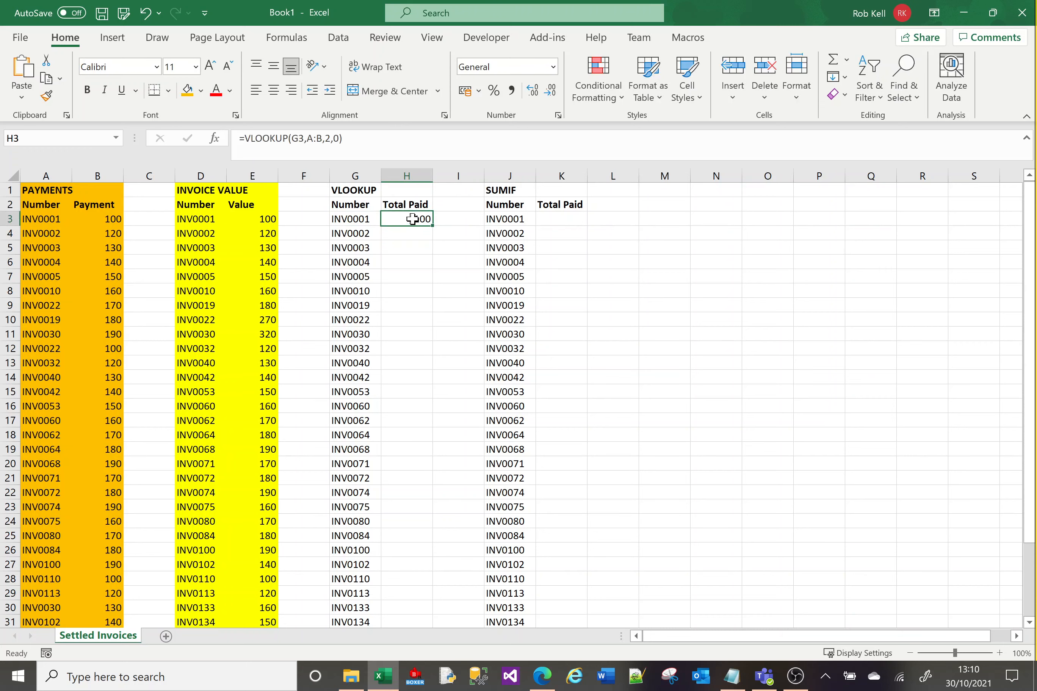
double_click(435, 226)
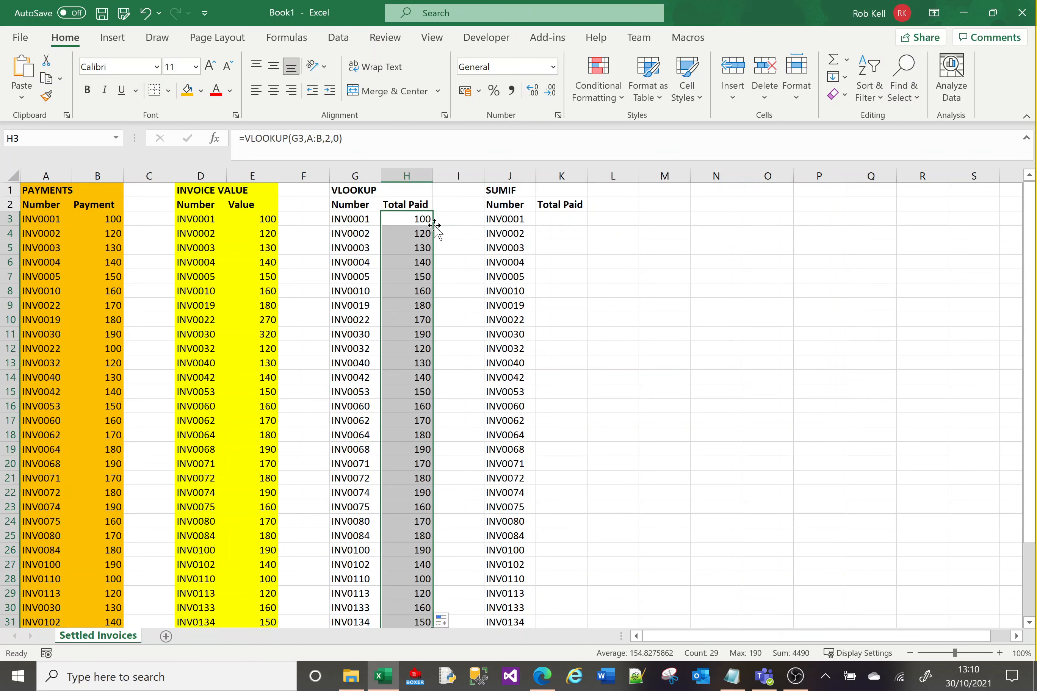
left_click(468, 394)
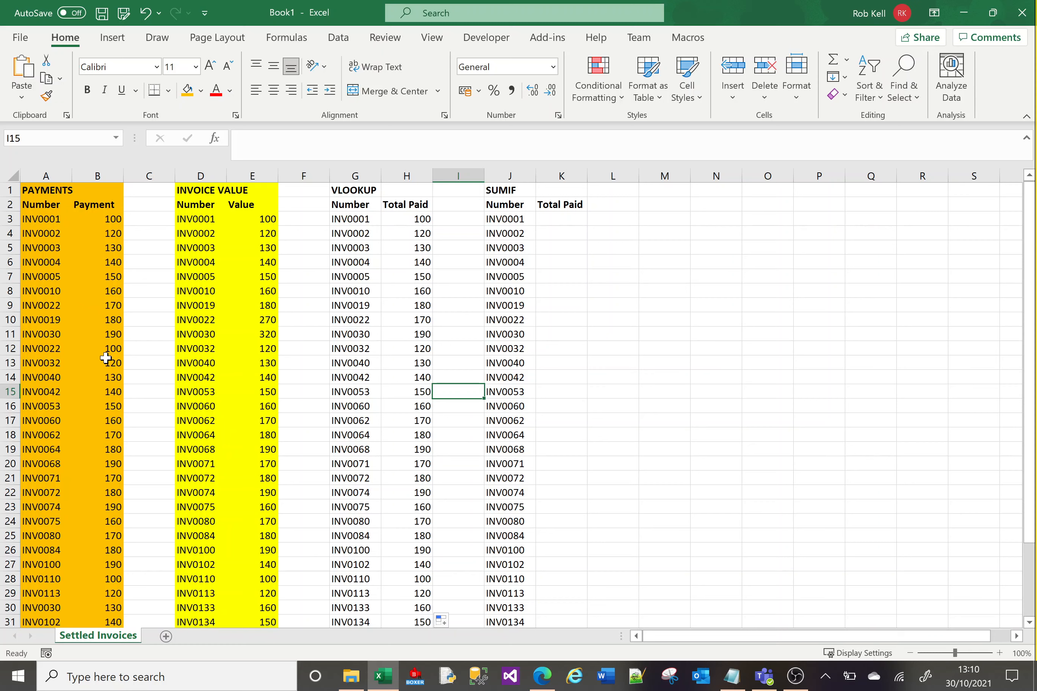
Compare the invoice values of INV0022 and INV0030 with their Total Paid results in the VLOOKUP table.
left_click(254, 320)
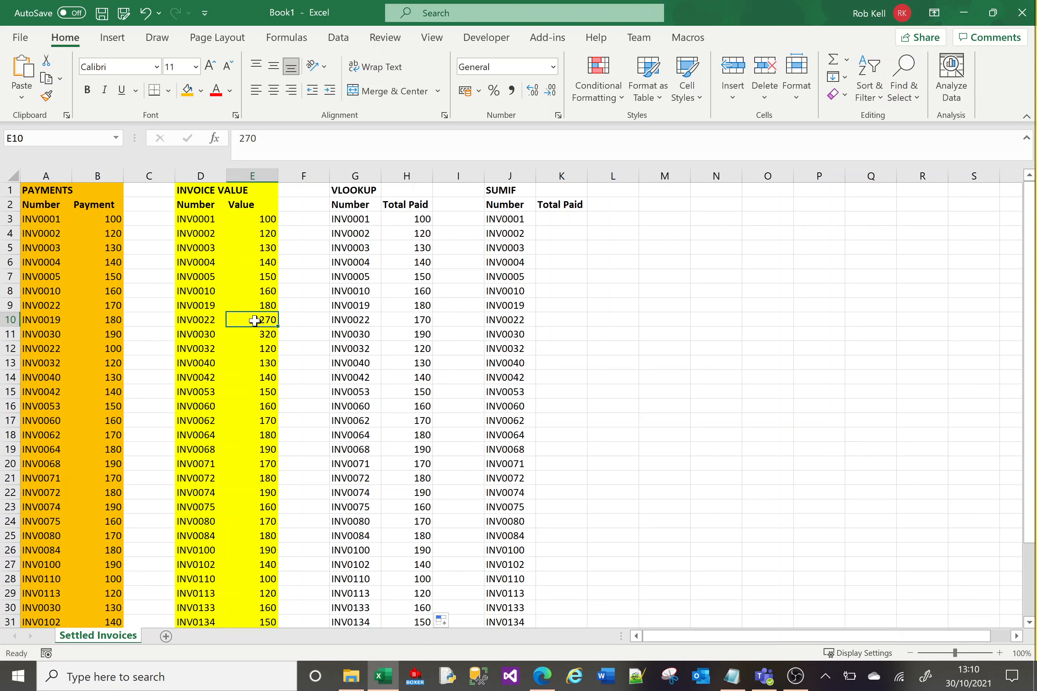
left_click(405, 322)
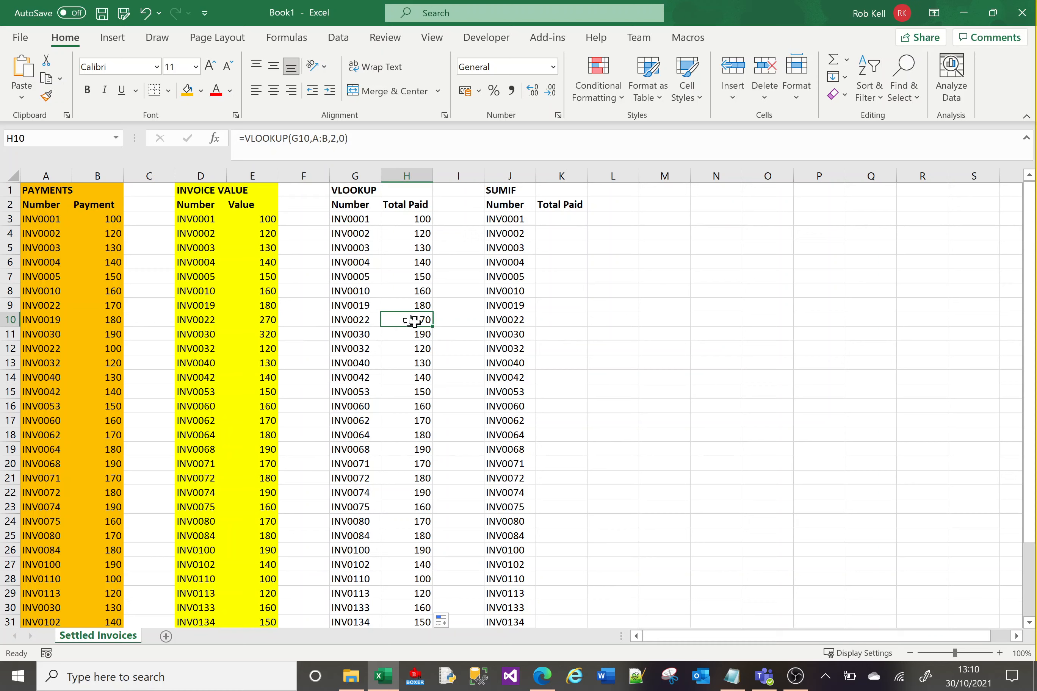
left_click(255, 334)
left_click(411, 333)
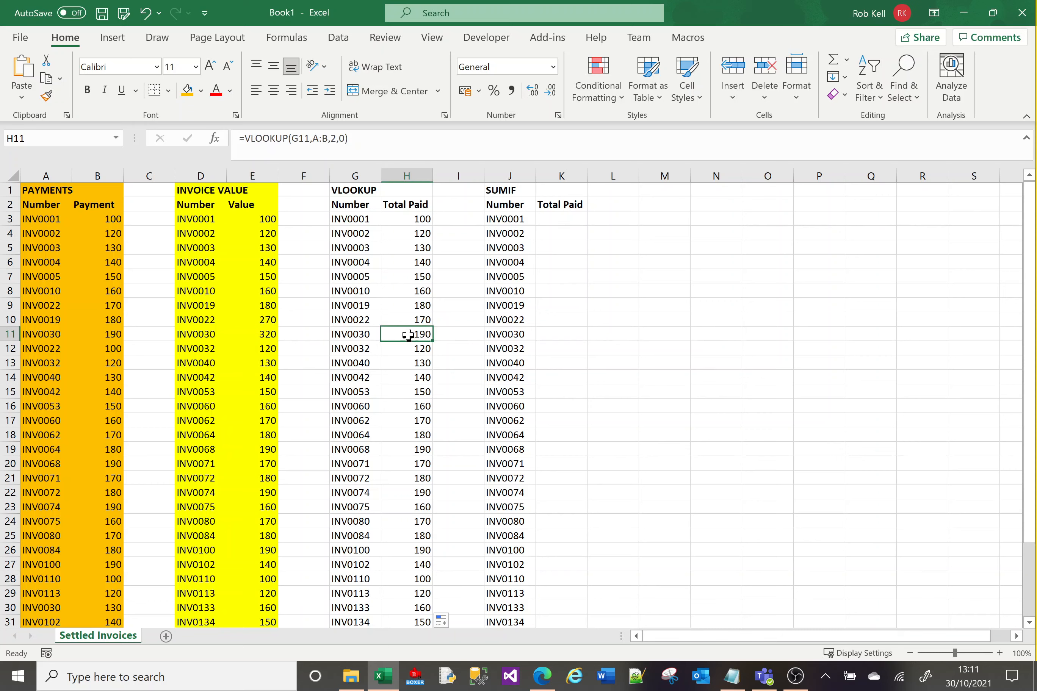
left_click(407, 319)
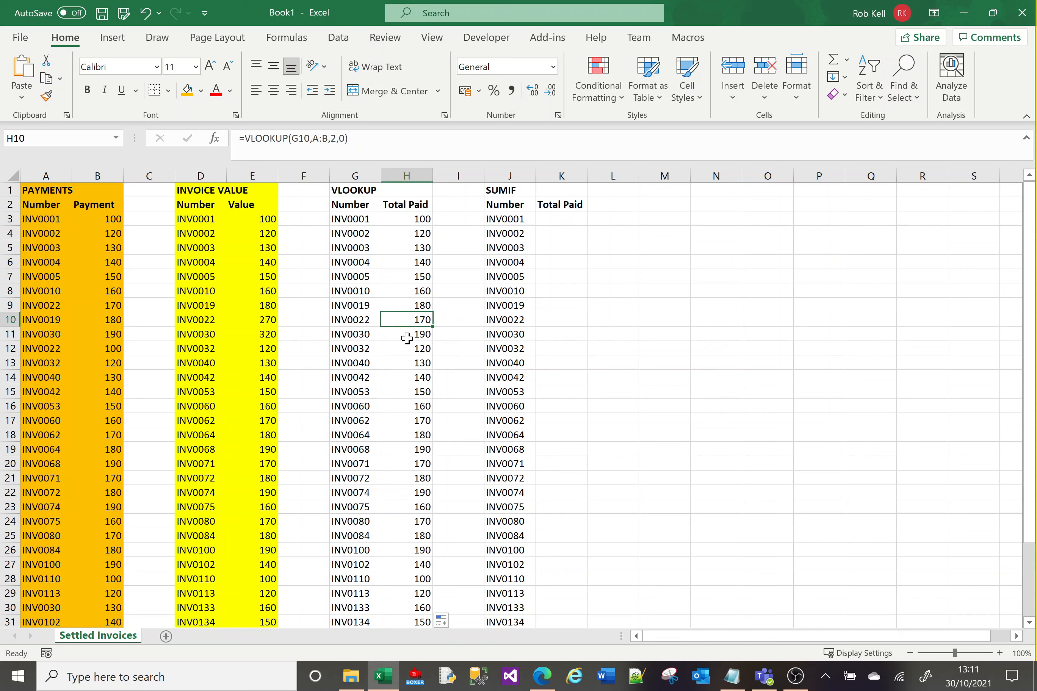
left_click(407, 338)
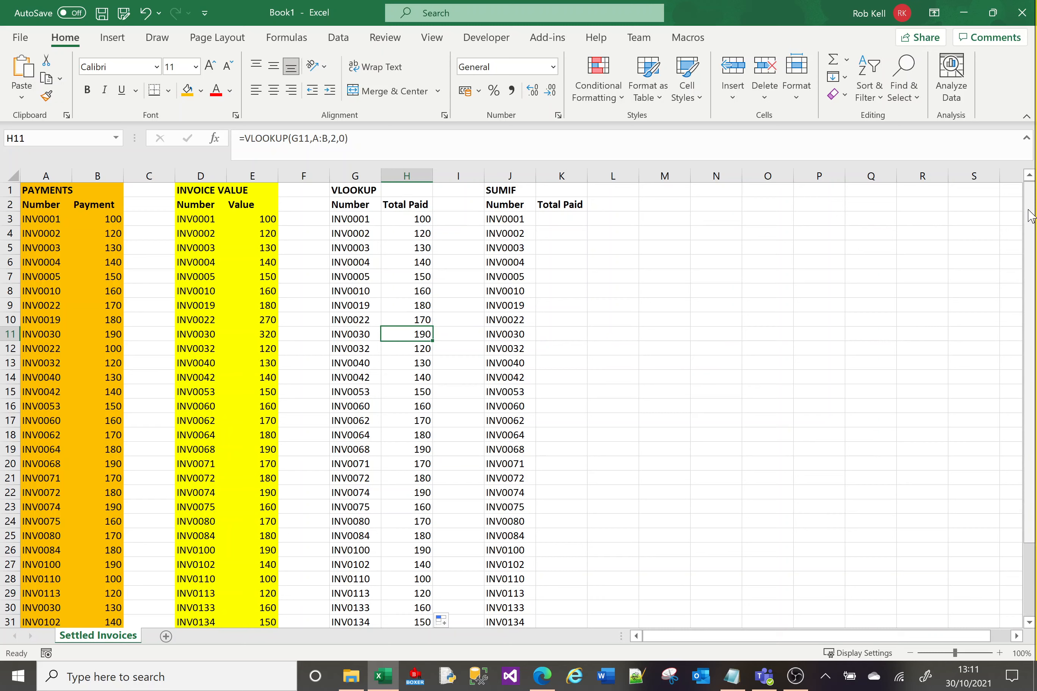
Trace the VLOOKUP result for INV0022 back to that invoice's entries and amounts in the PAYMENTS table.
left_click(357, 321)
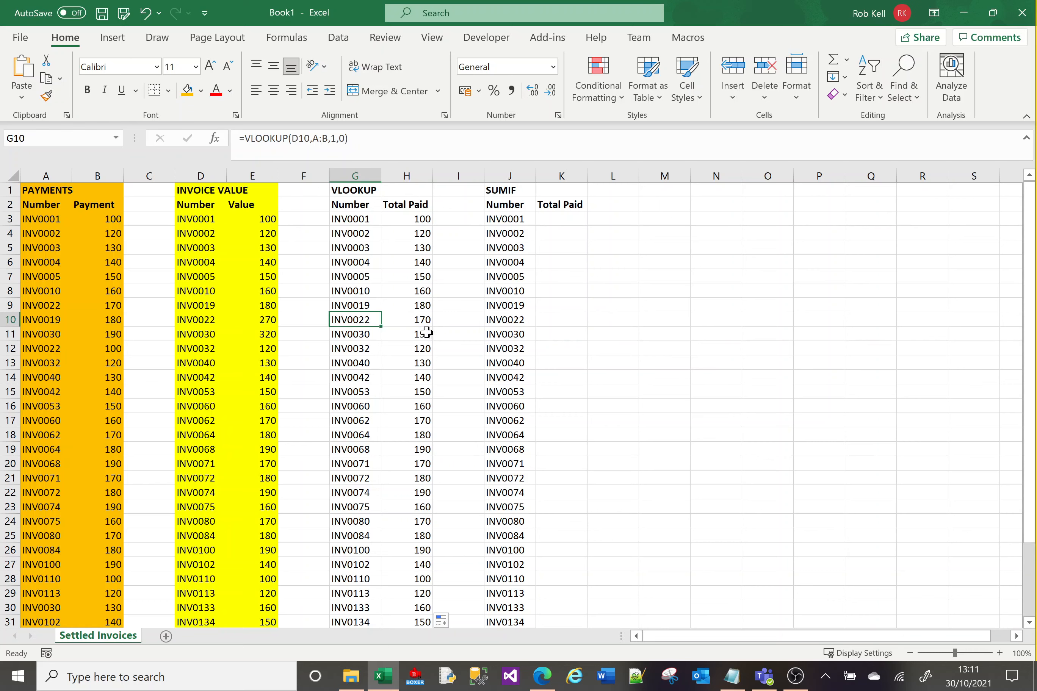
left_click(418, 321)
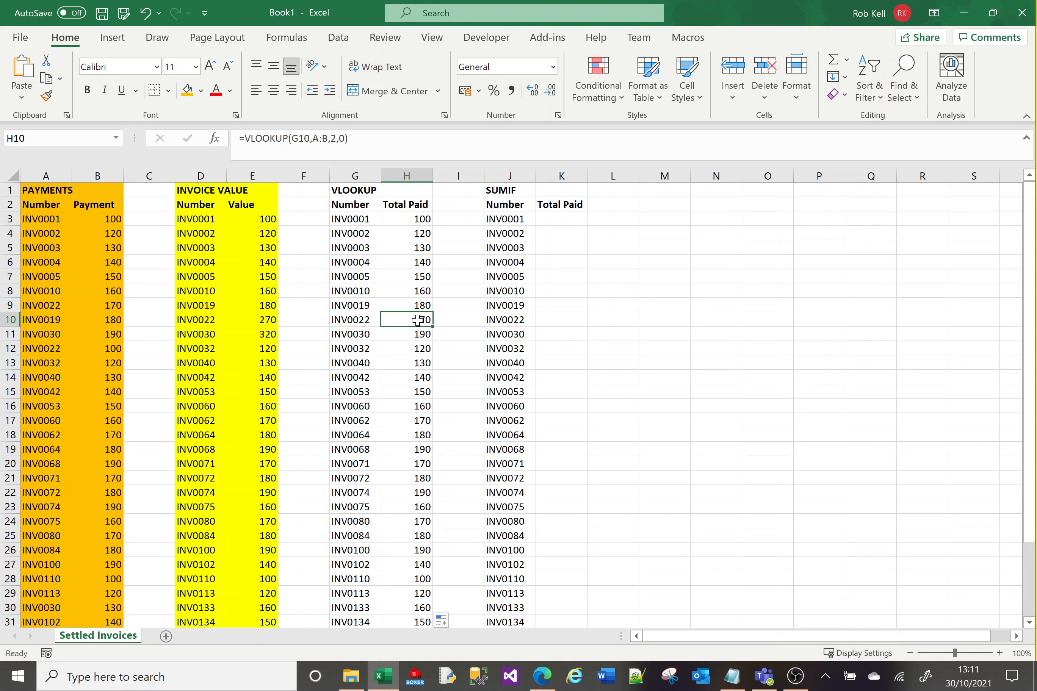
left_click(355, 221)
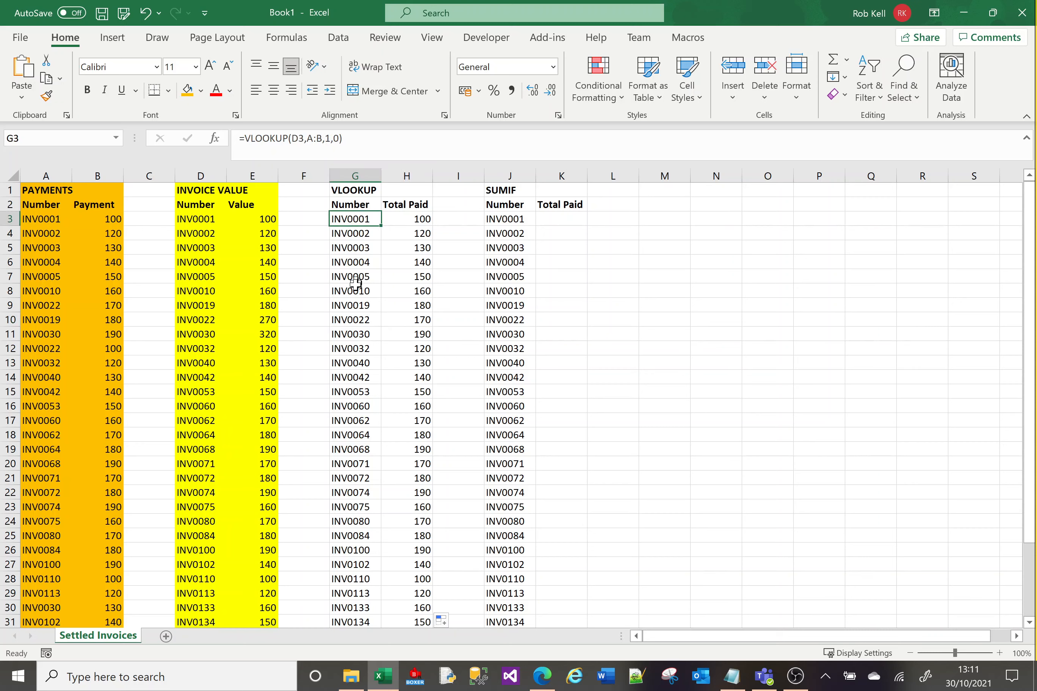
left_click(353, 326)
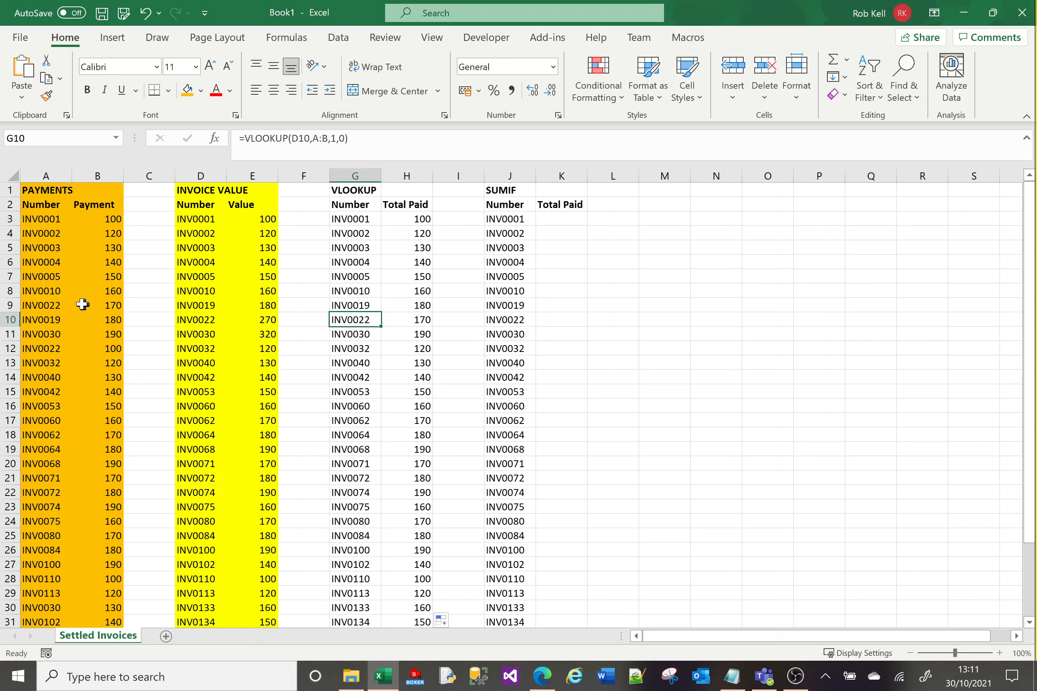
left_click(38, 306)
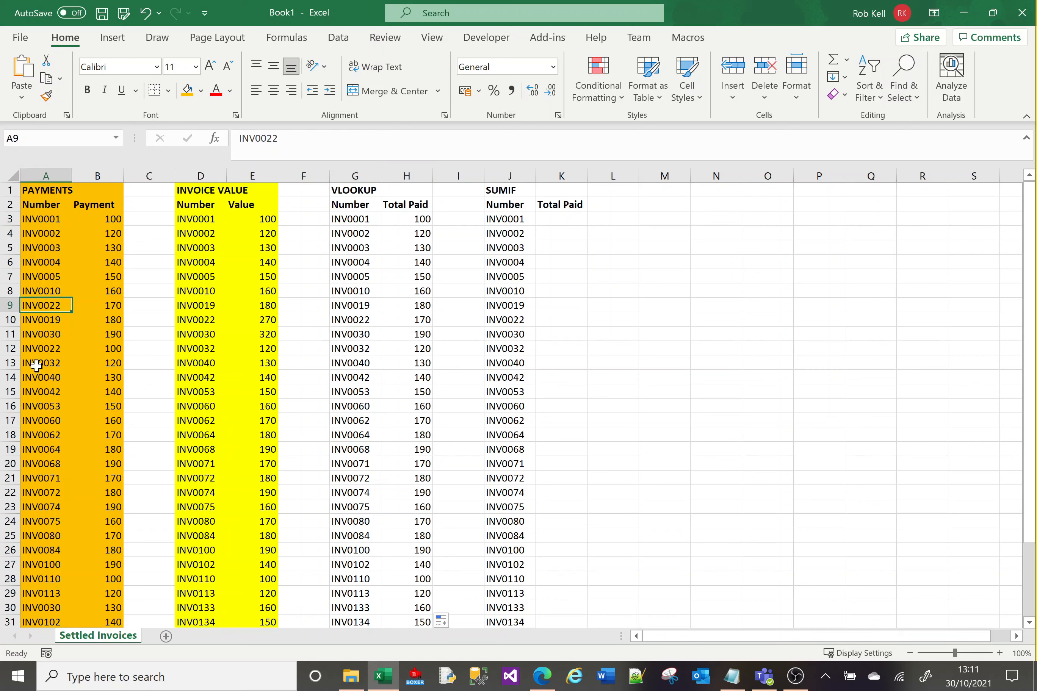
left_click(36, 350)
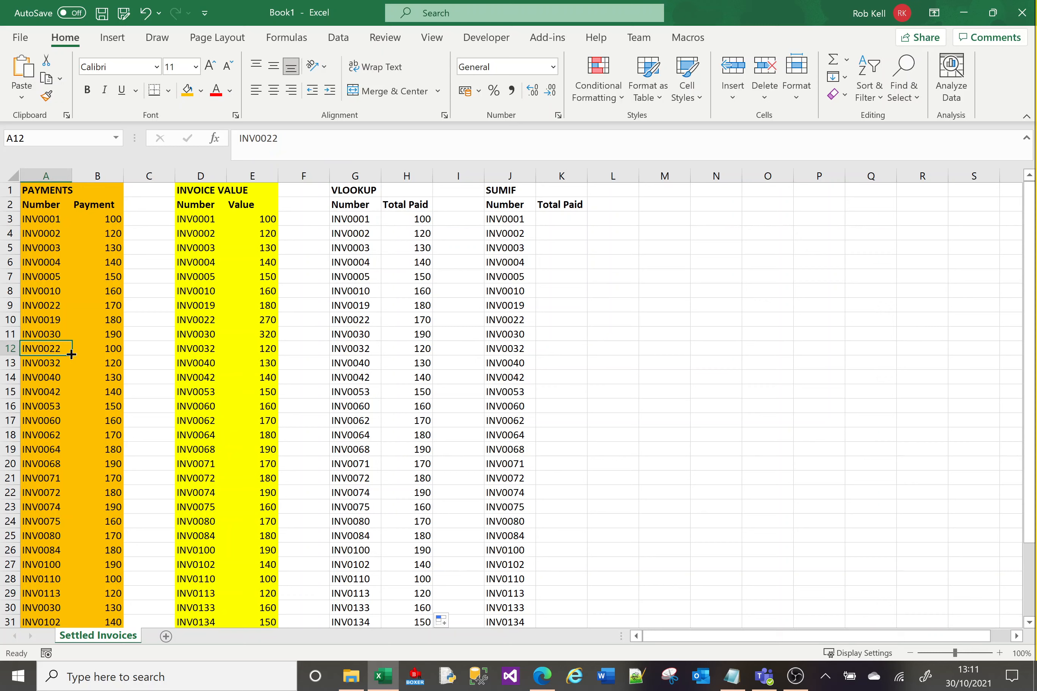
left_click(85, 350)
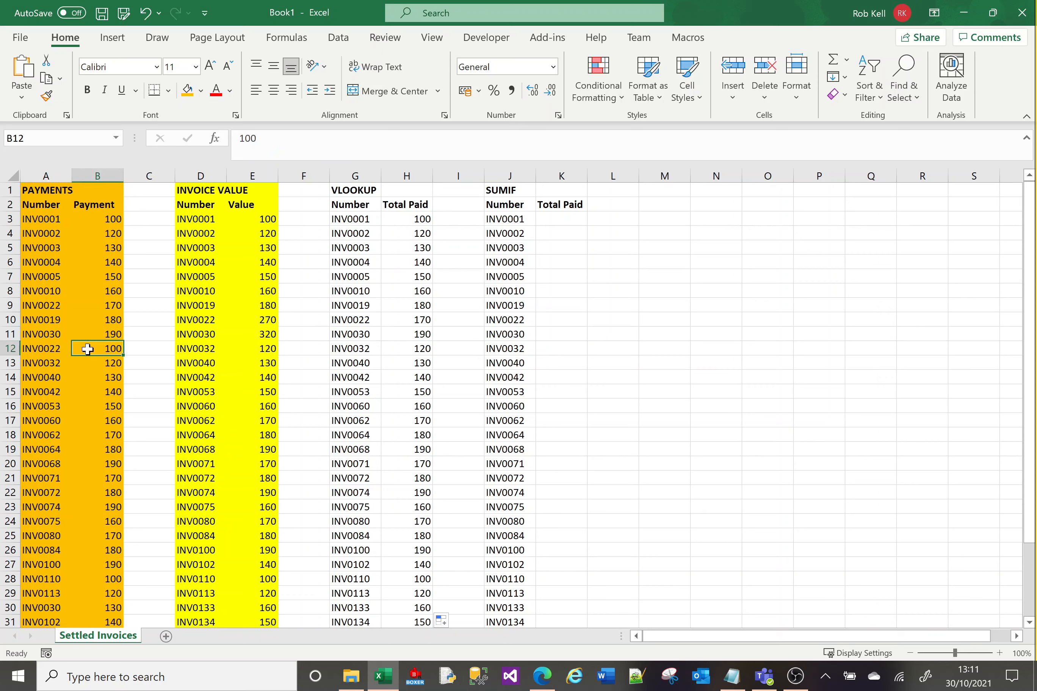
left_click(101, 302)
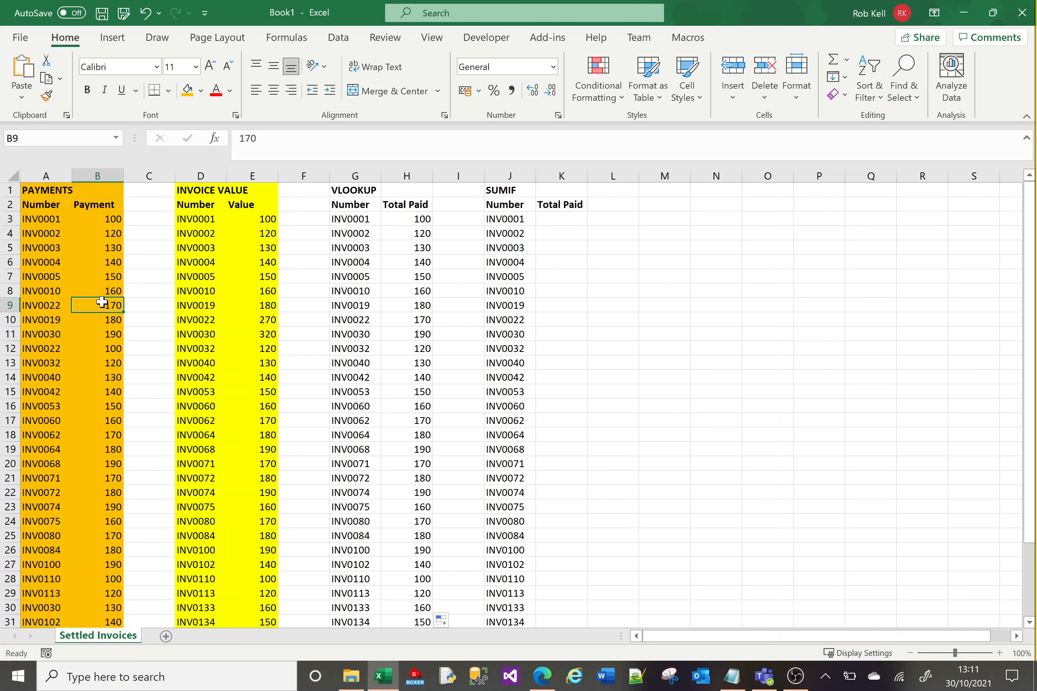
Enter the formula =SUMIF(A:A,J3,B:B) in cell K3 of the SUMIF table's Total Paid column.
left_click(560, 222)
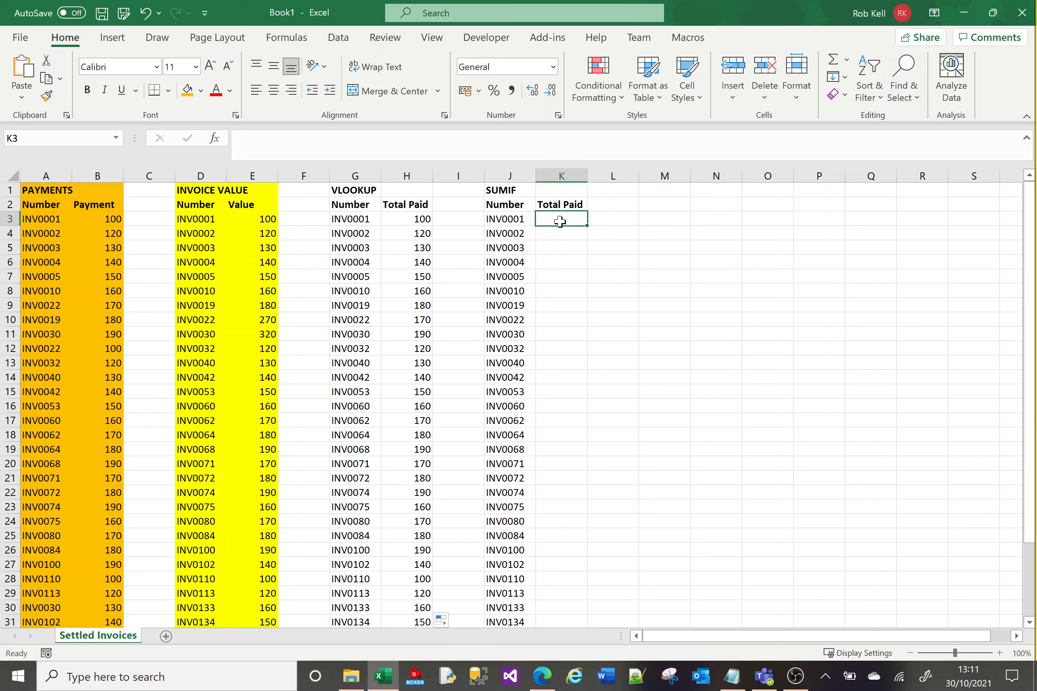
left_click(525, 217)
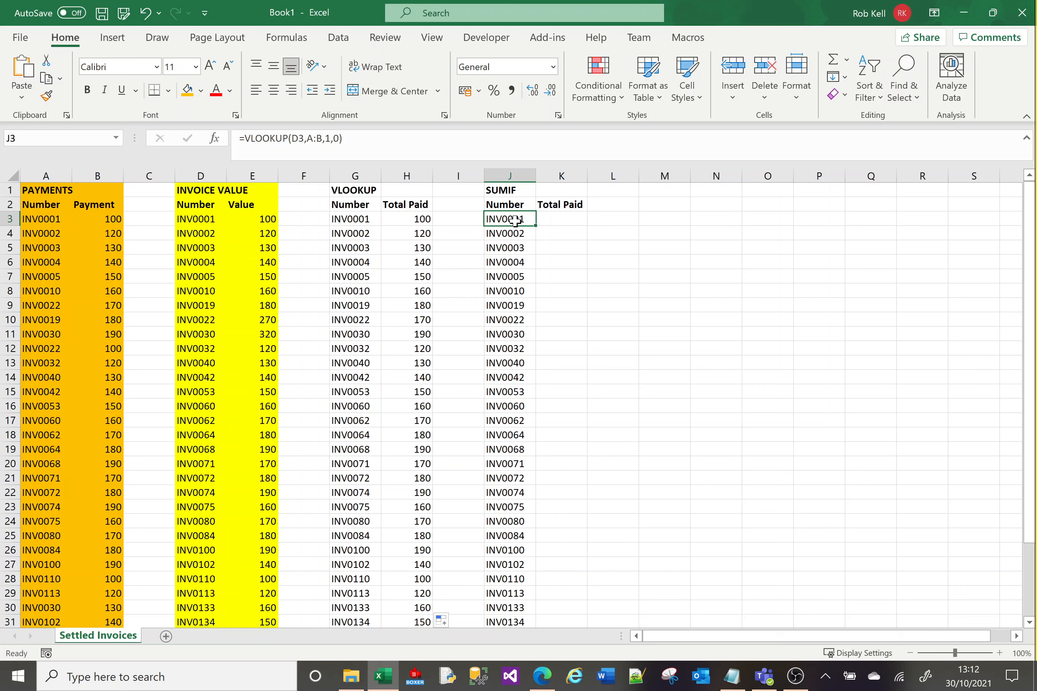
left_click(556, 219)
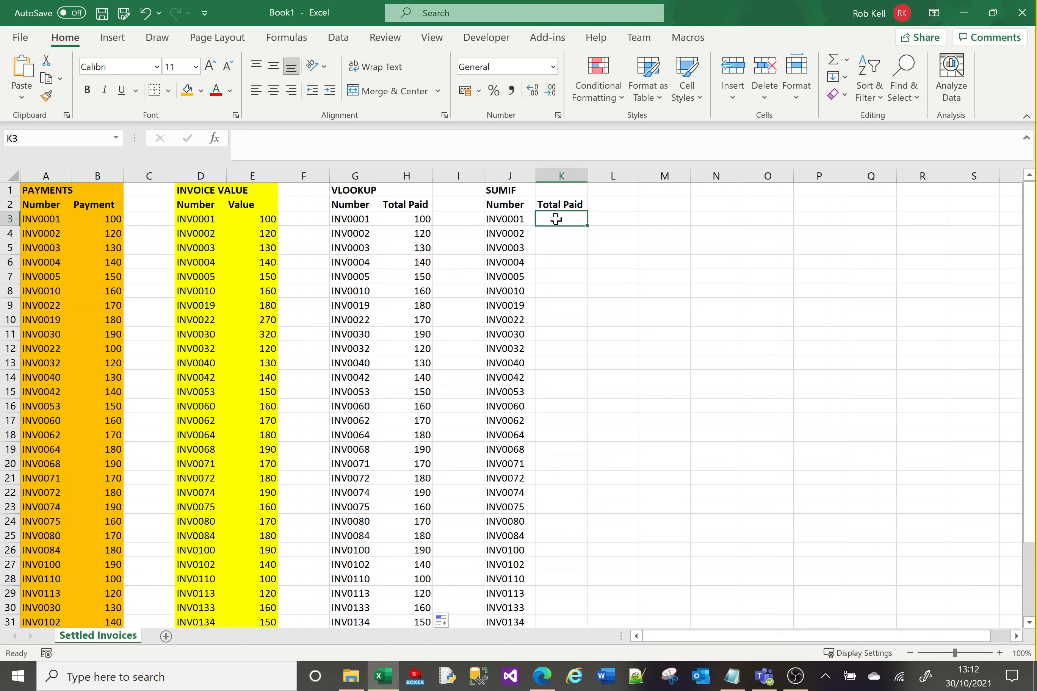
left_click(526, 144)
type("=")
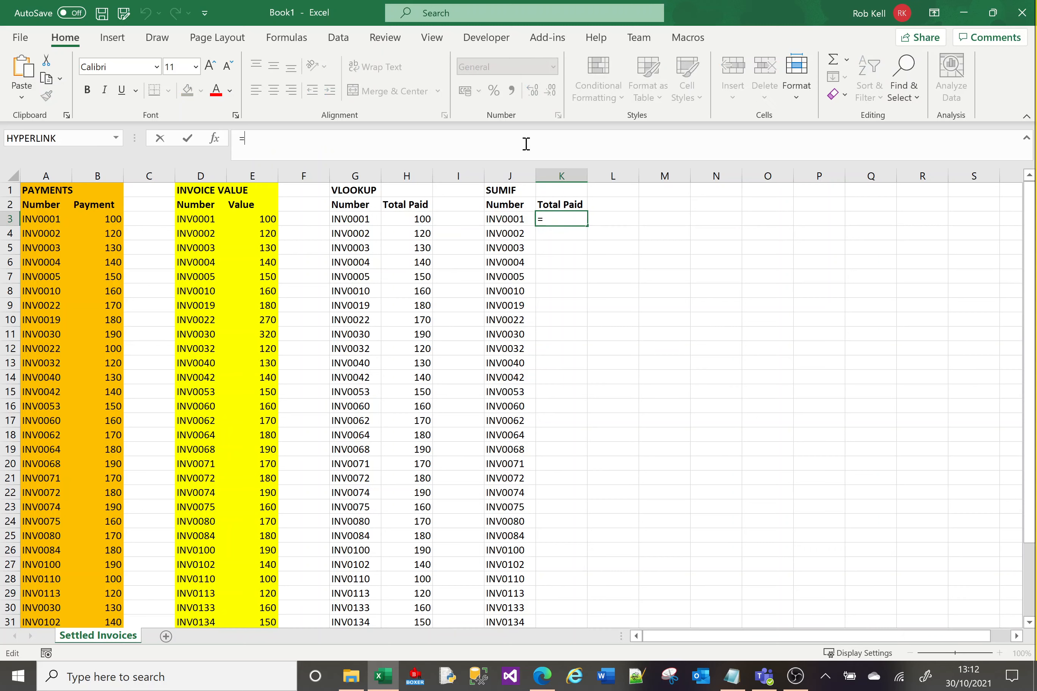
type("SUMIF")
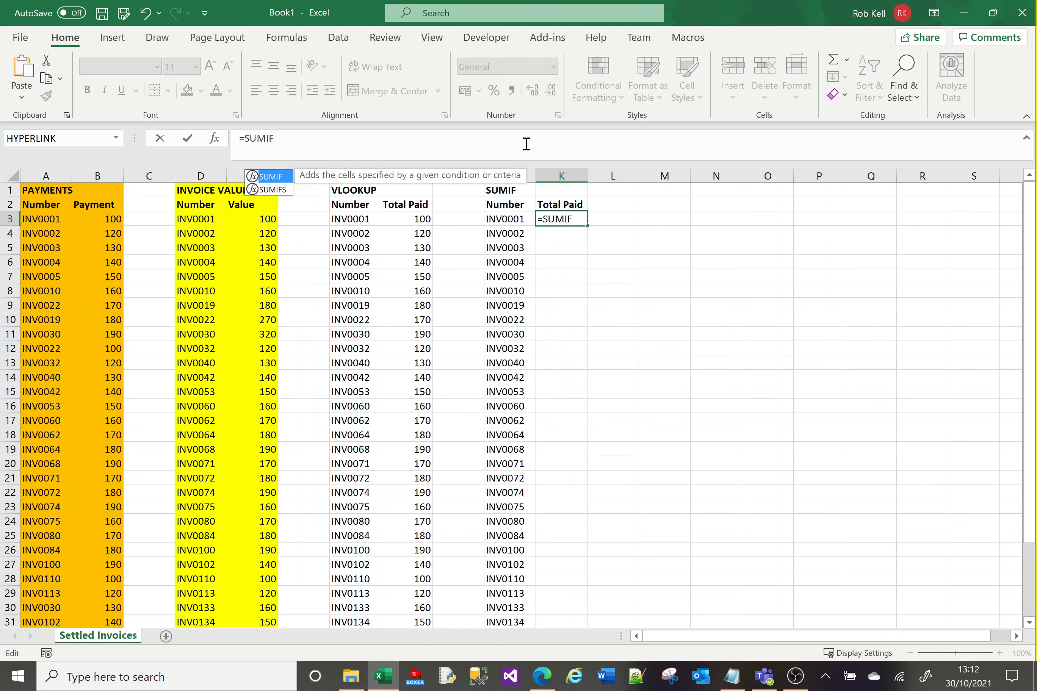
type("(")
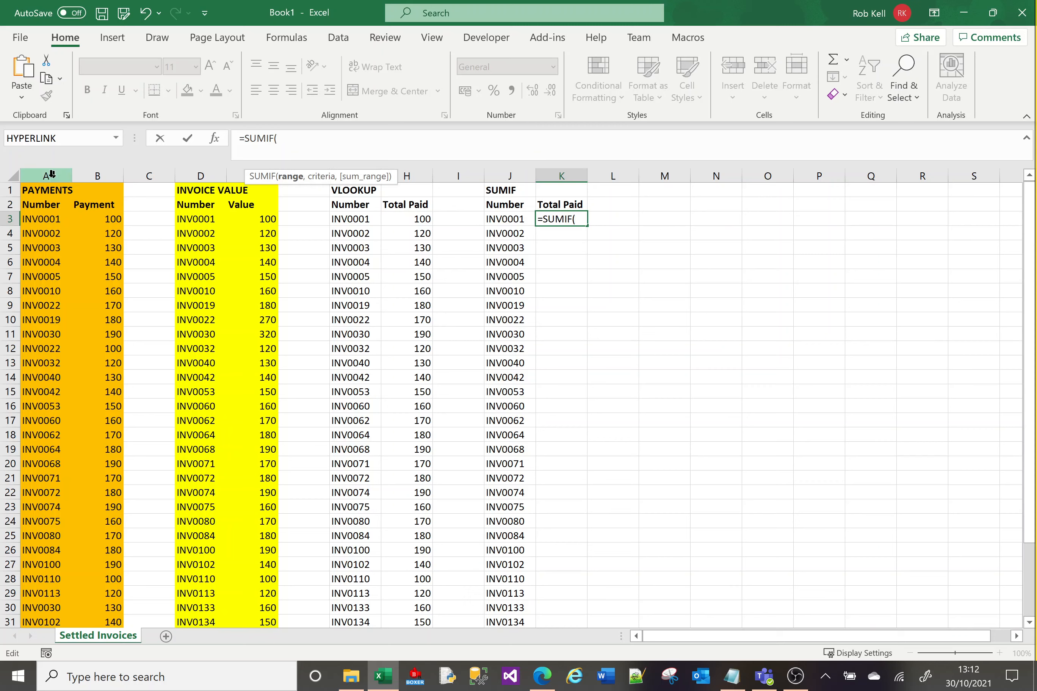
left_click(40, 176)
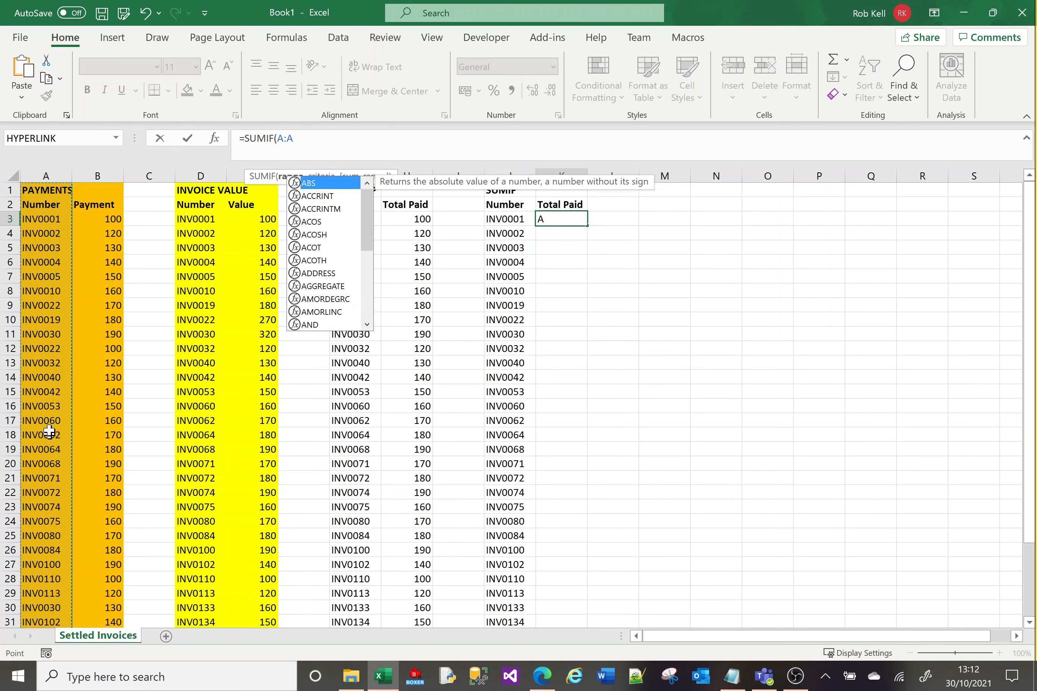
type(",")
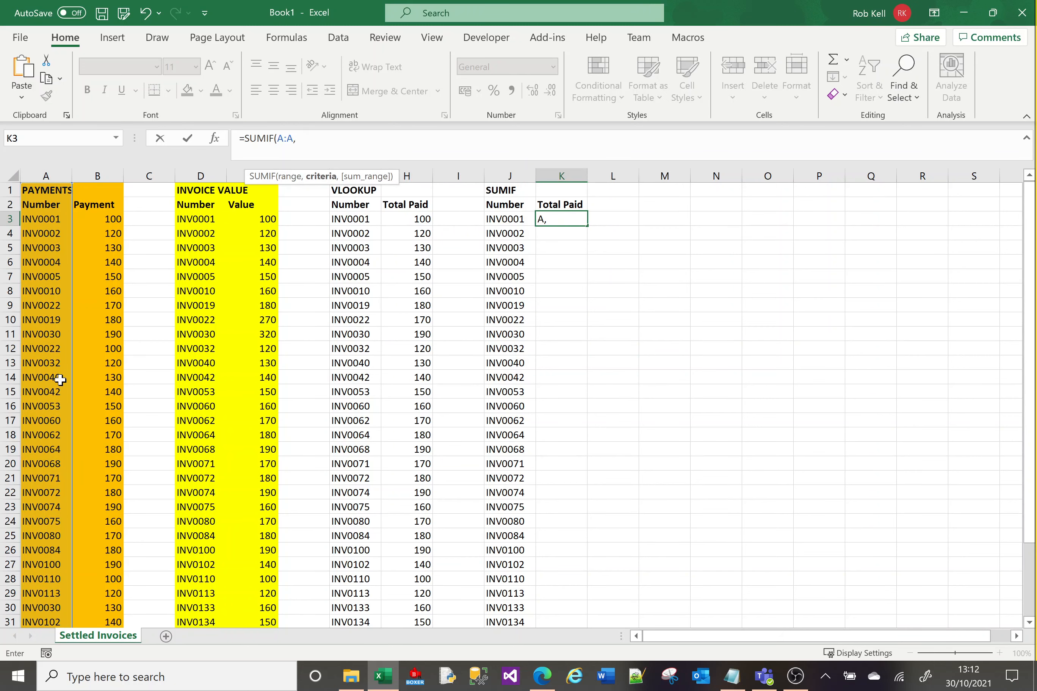
left_click(511, 219)
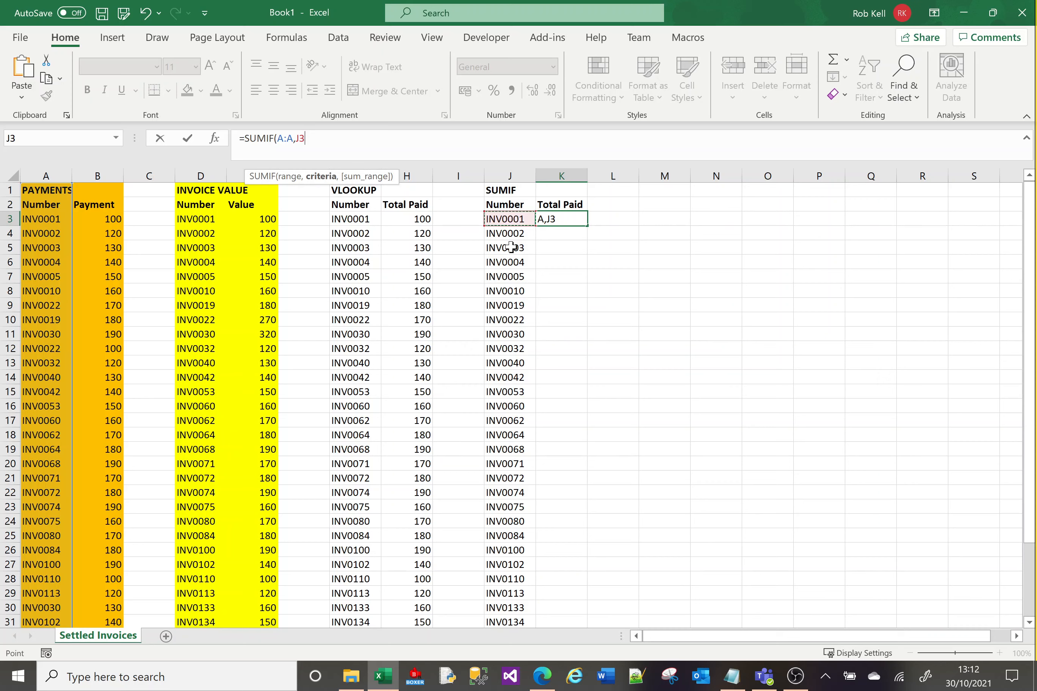
type(",")
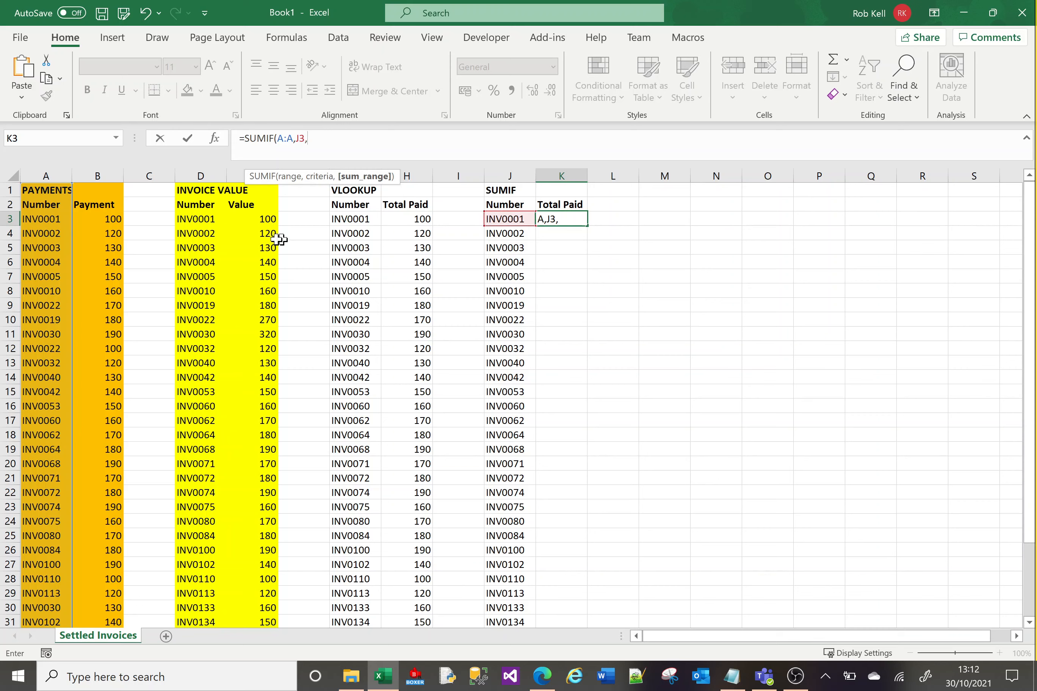
left_click(97, 175)
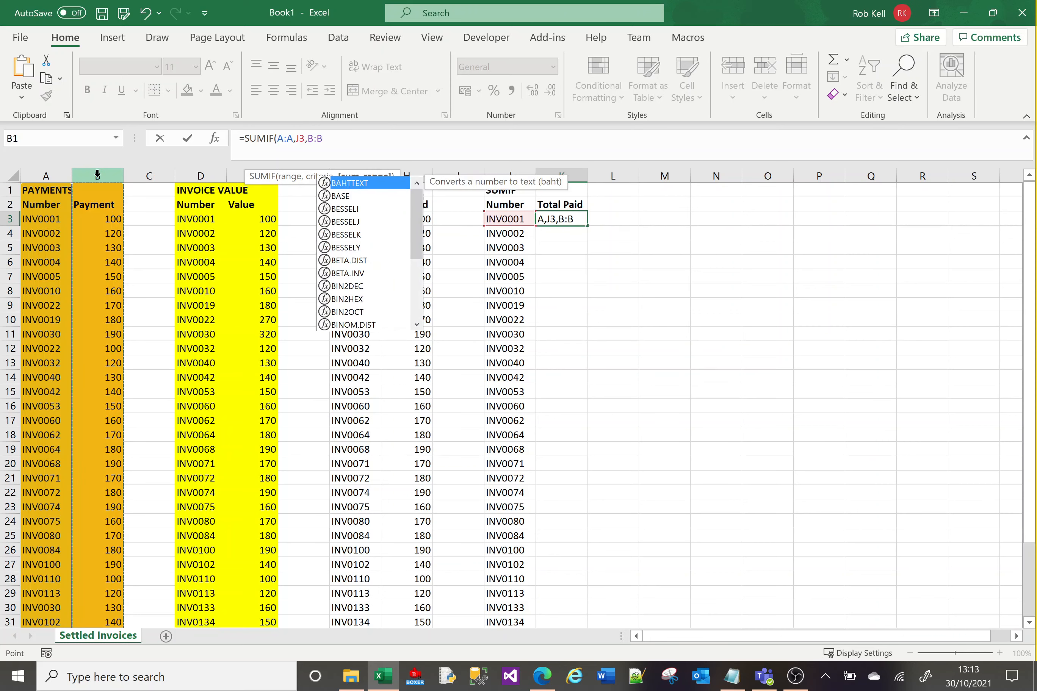
type(")")
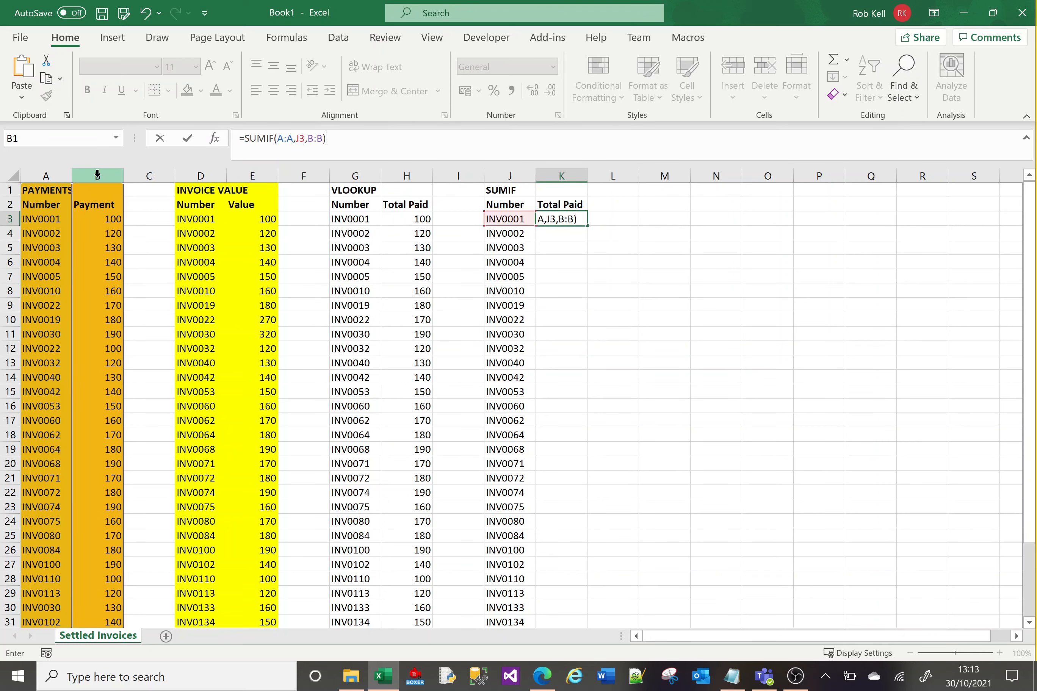
key("Return")
Copy the SUMIF formula from K3 down the Total Paid column to row 31.
left_click(559, 217)
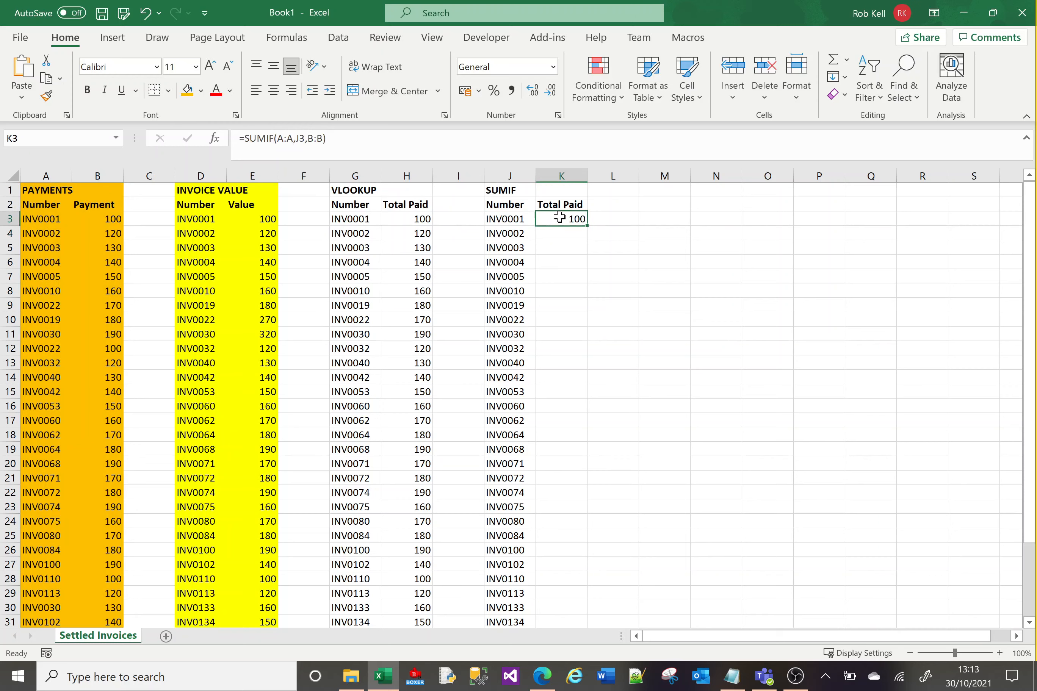
double_click(587, 225)
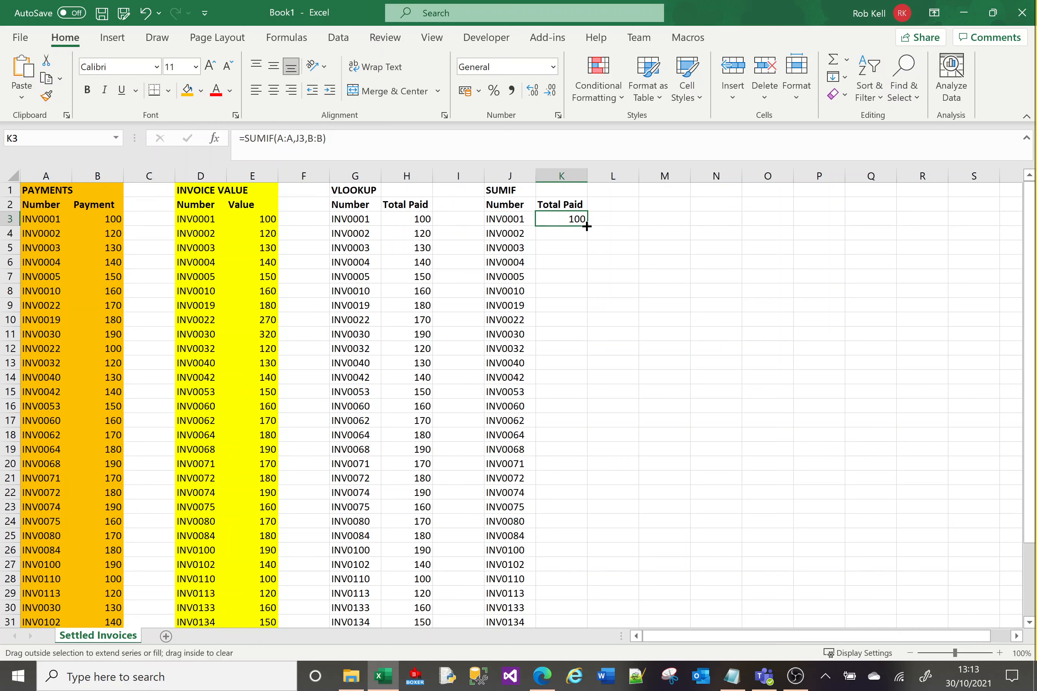
left_click(623, 260)
Compare the SUMIF and VLOOKUP Total Paid results for INV0022 and INV0030.
left_click(573, 322)
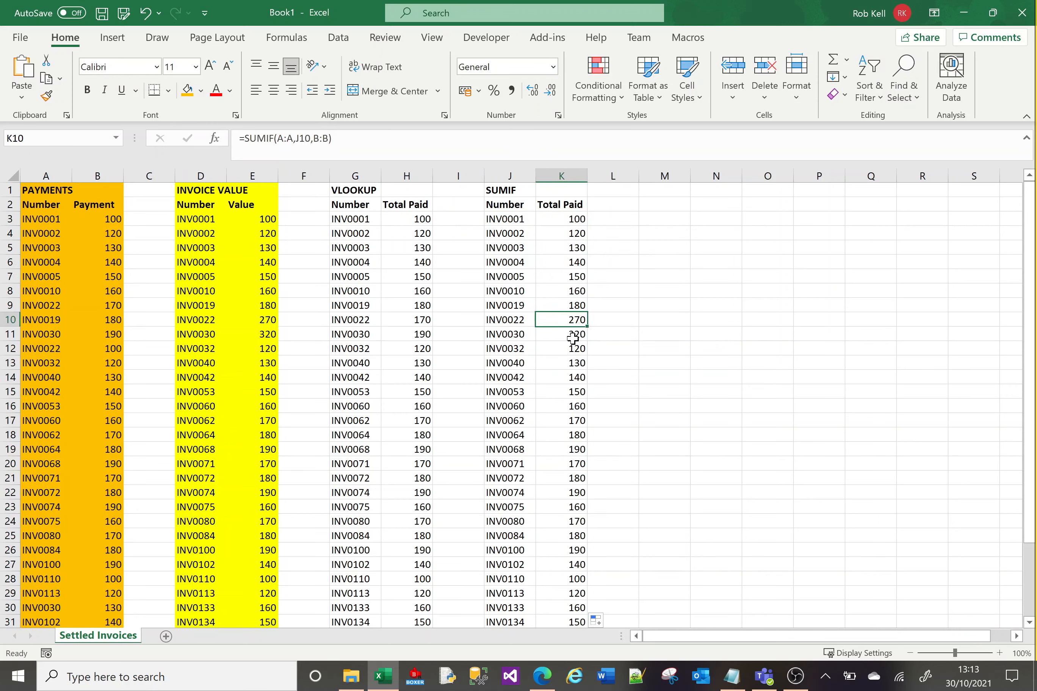
left_click(573, 338)
left_click(414, 321)
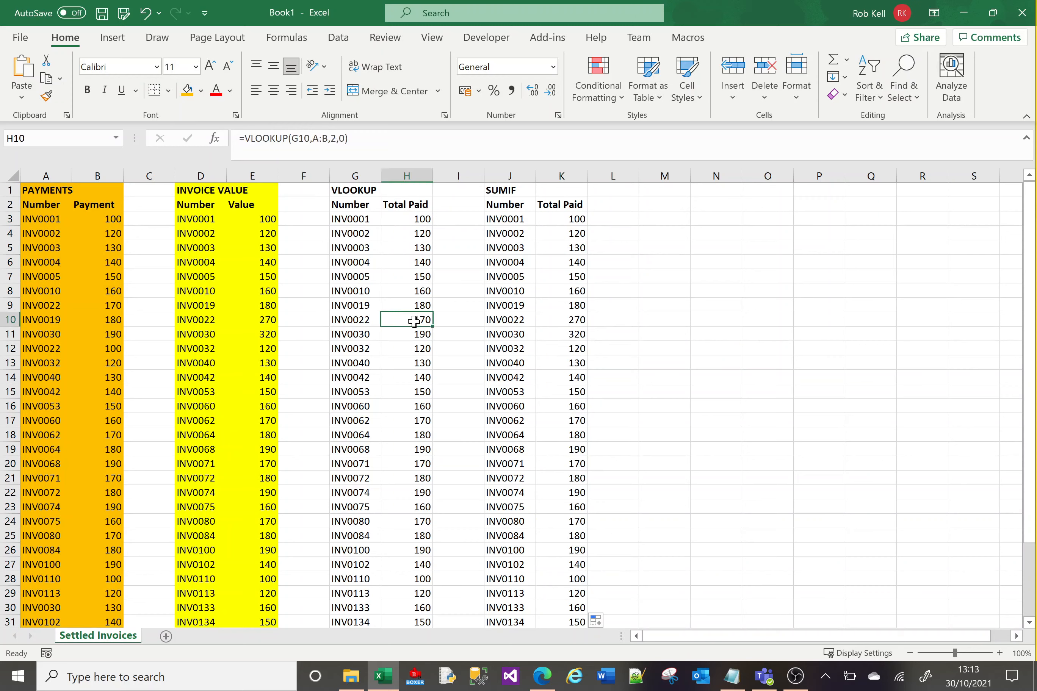
left_click(569, 320)
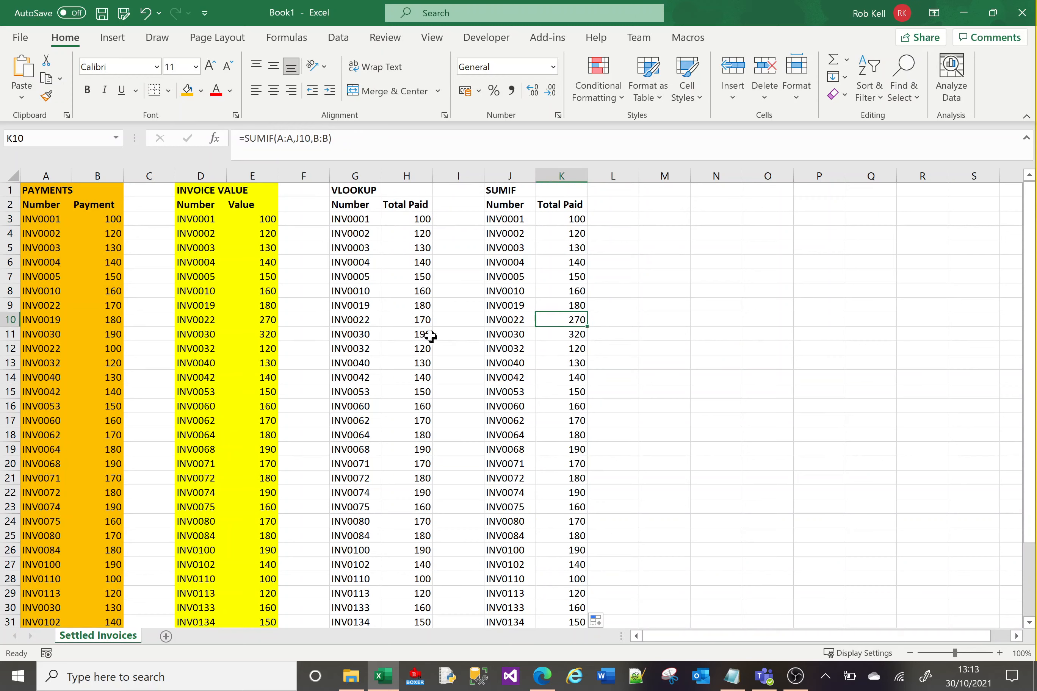
left_click(415, 335)
left_click(565, 335)
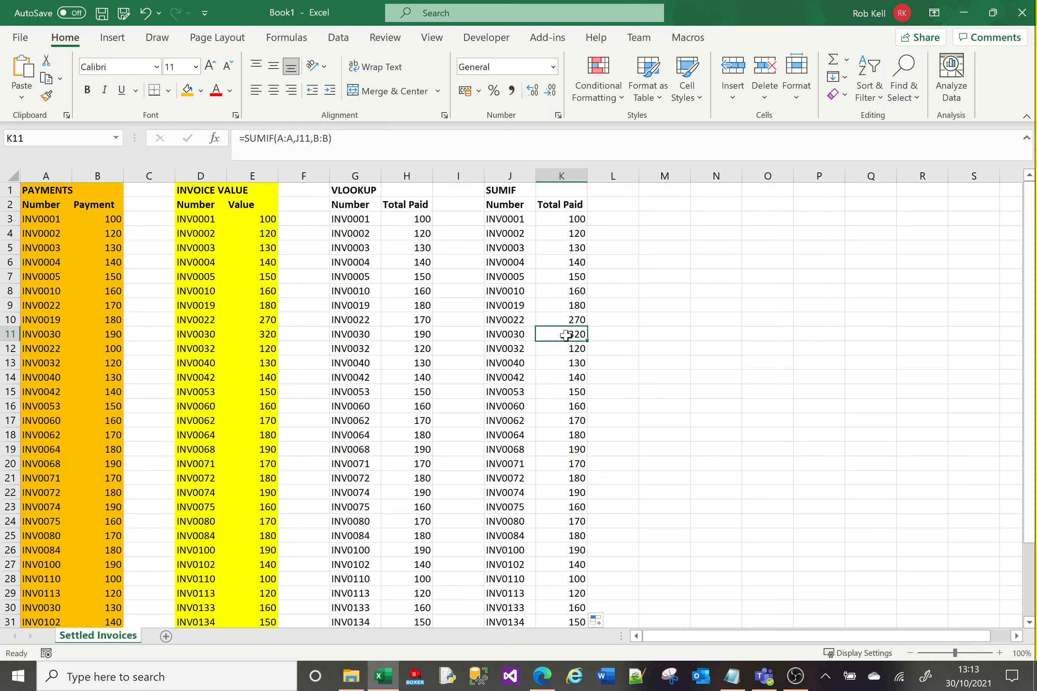
Check the values of INV0030 and INV0022 in the INVOICE VALUE table against their SUMIF totals.
left_click(264, 333)
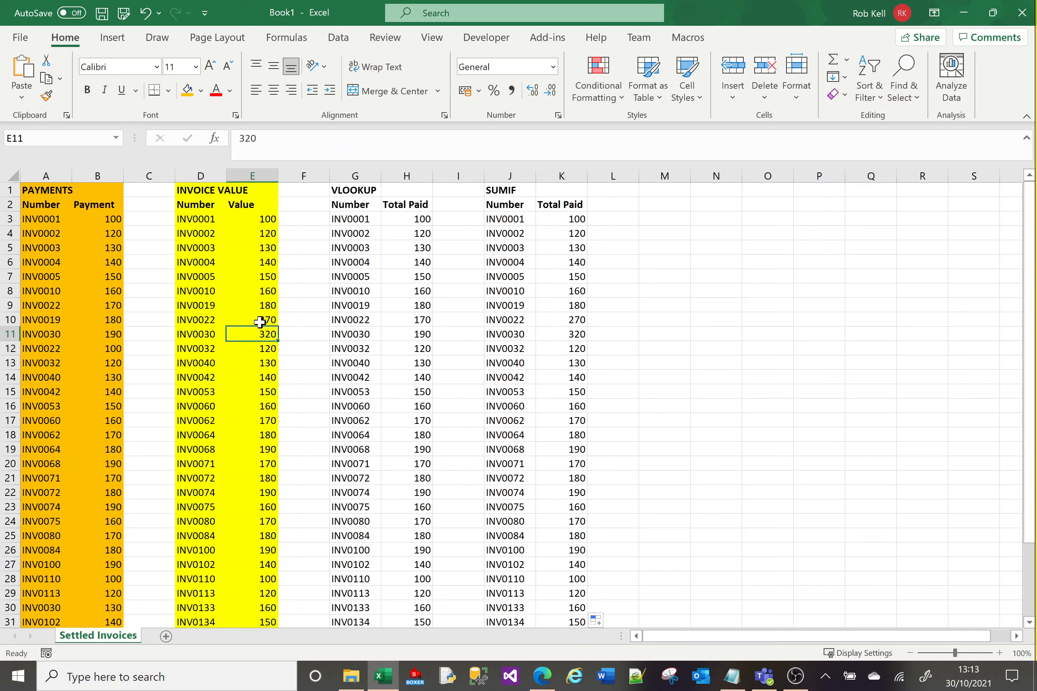
left_click(260, 322)
left_click(263, 333)
left_click(555, 345)
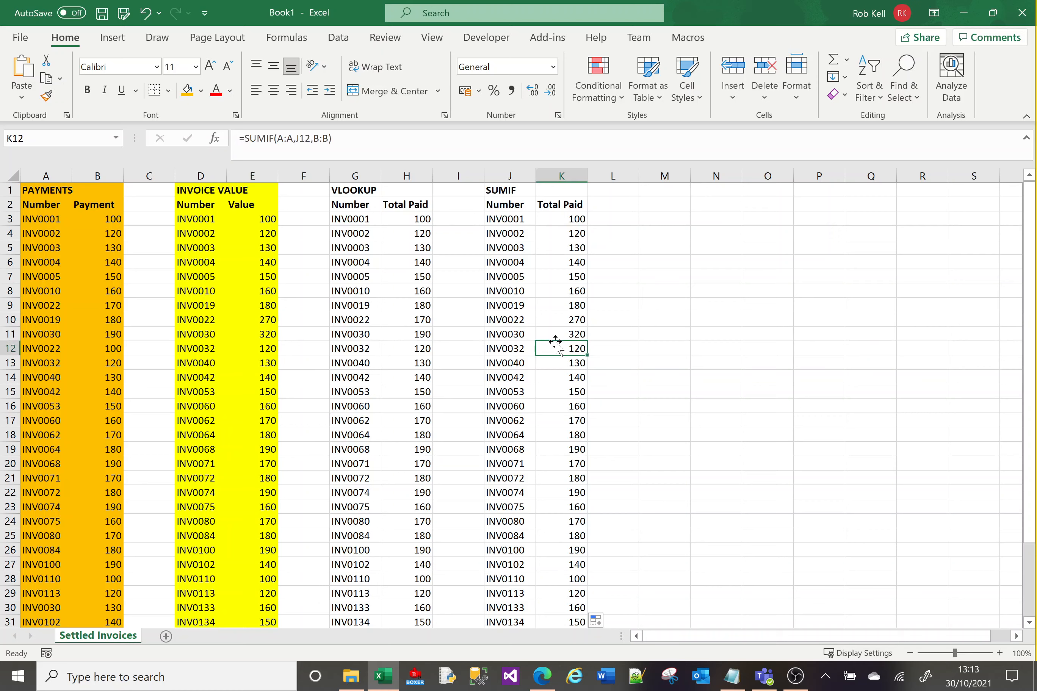
Check the sum of both INV0022 payments in the PAYMENTS table against the invoice's SUMIF Total Paid result.
left_click(43, 191)
left_click(45, 176)
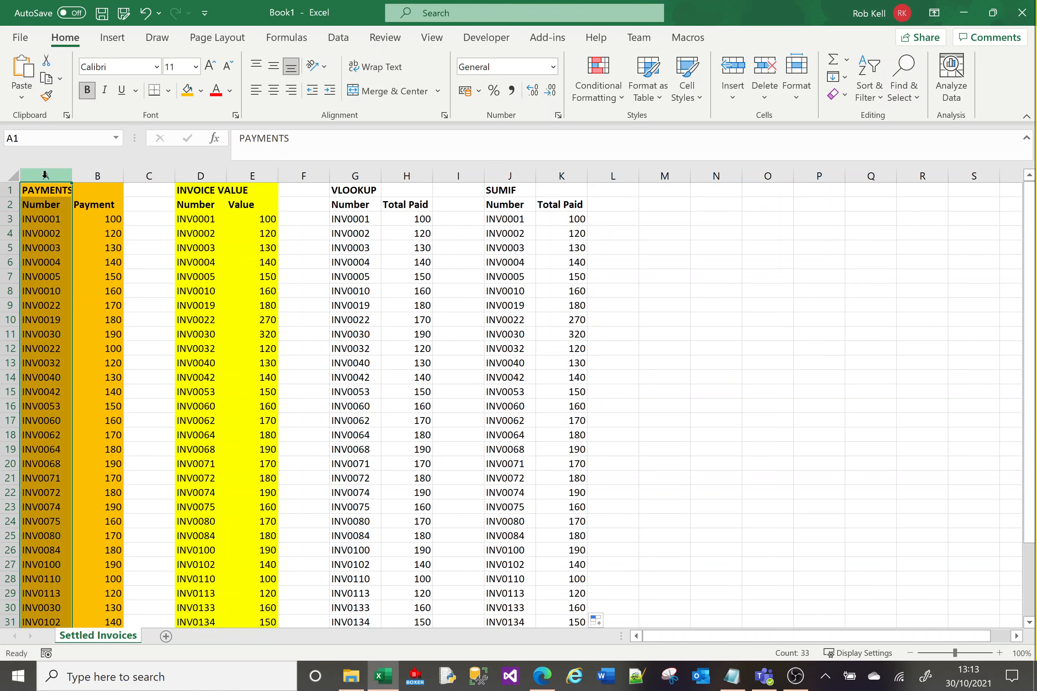
left_click(46, 306)
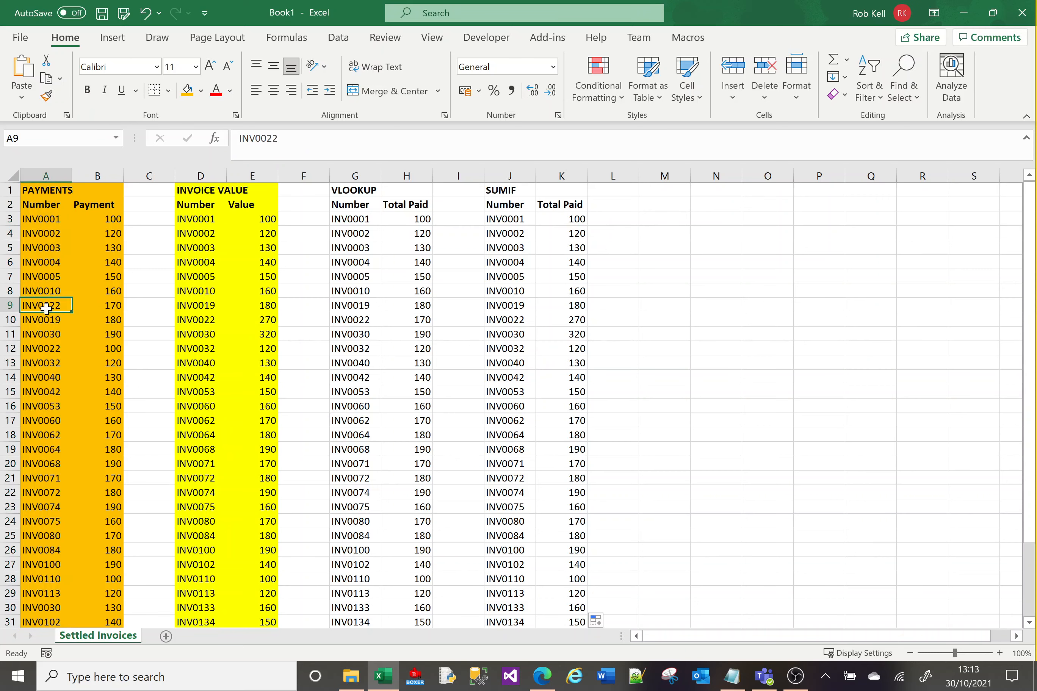
left_click(110, 310)
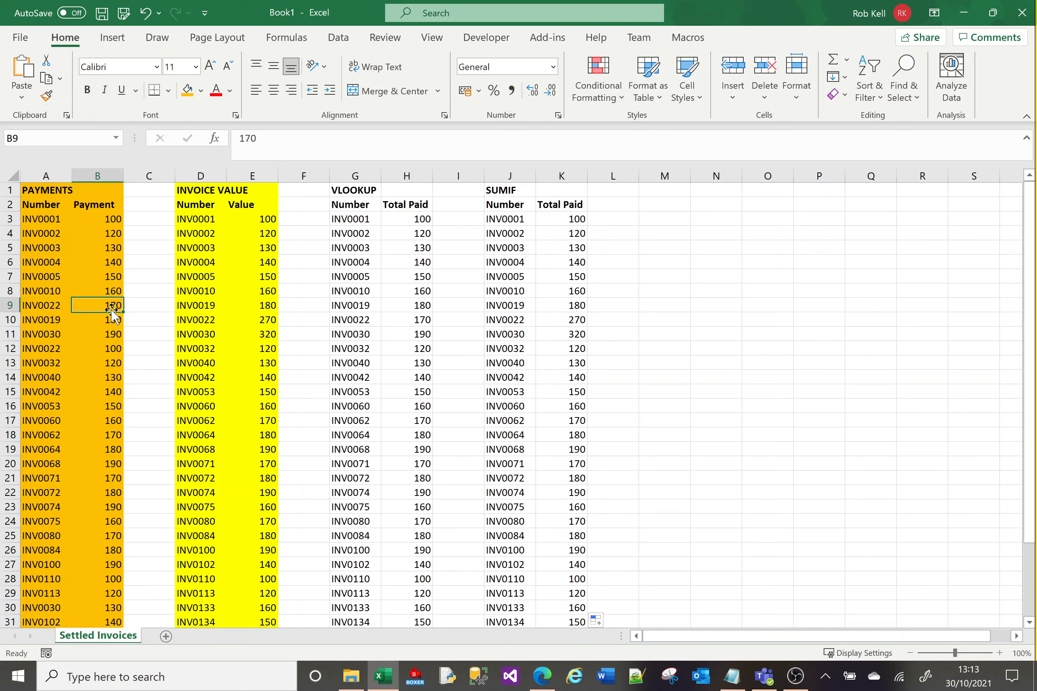
left_click(40, 350)
left_click(95, 350)
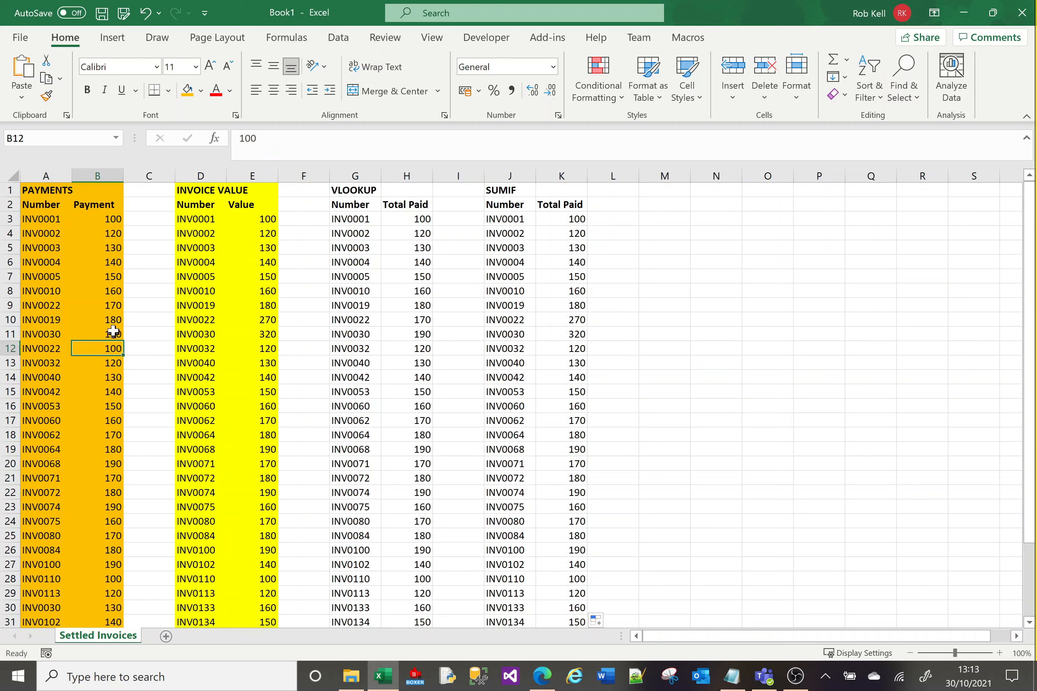
left_click(110, 308, "ctrl")
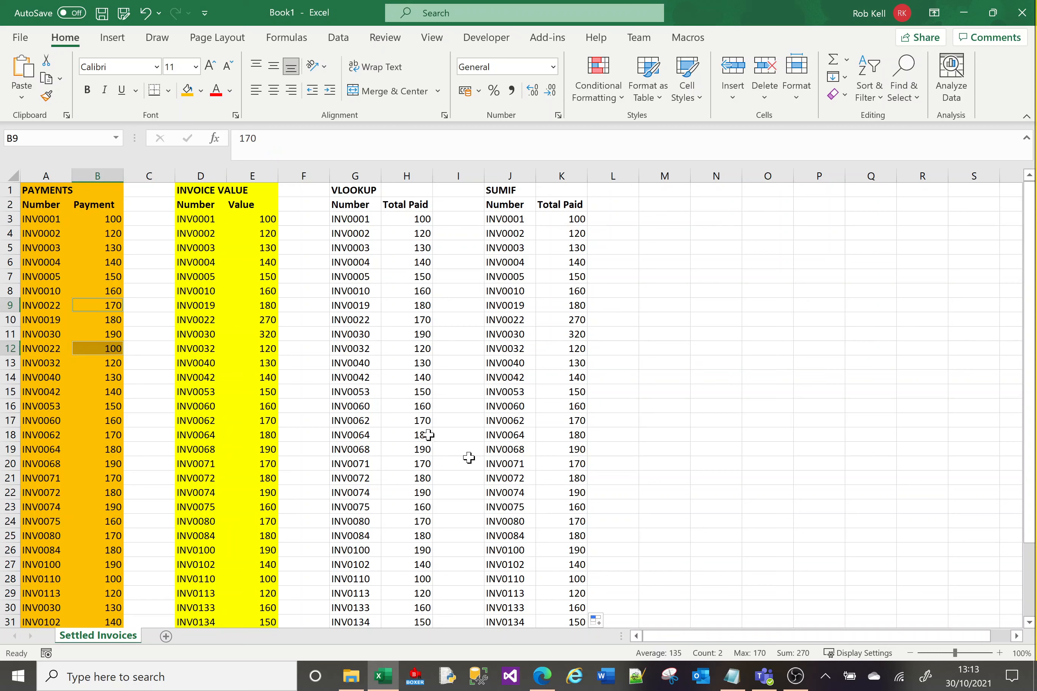
left_click(575, 323)
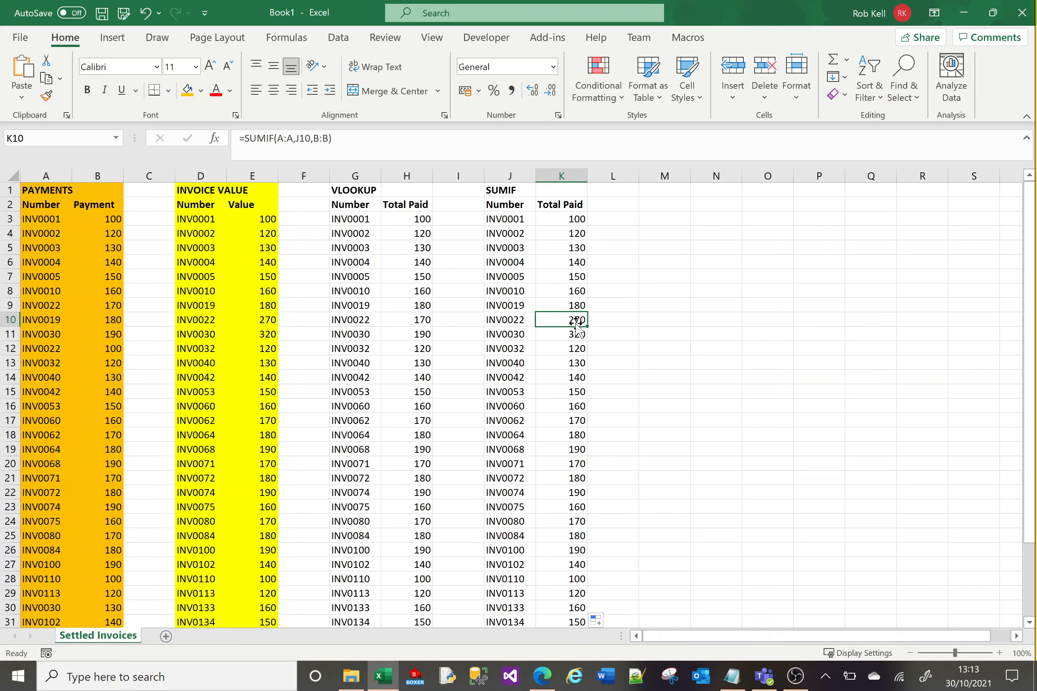
left_click(47, 295)
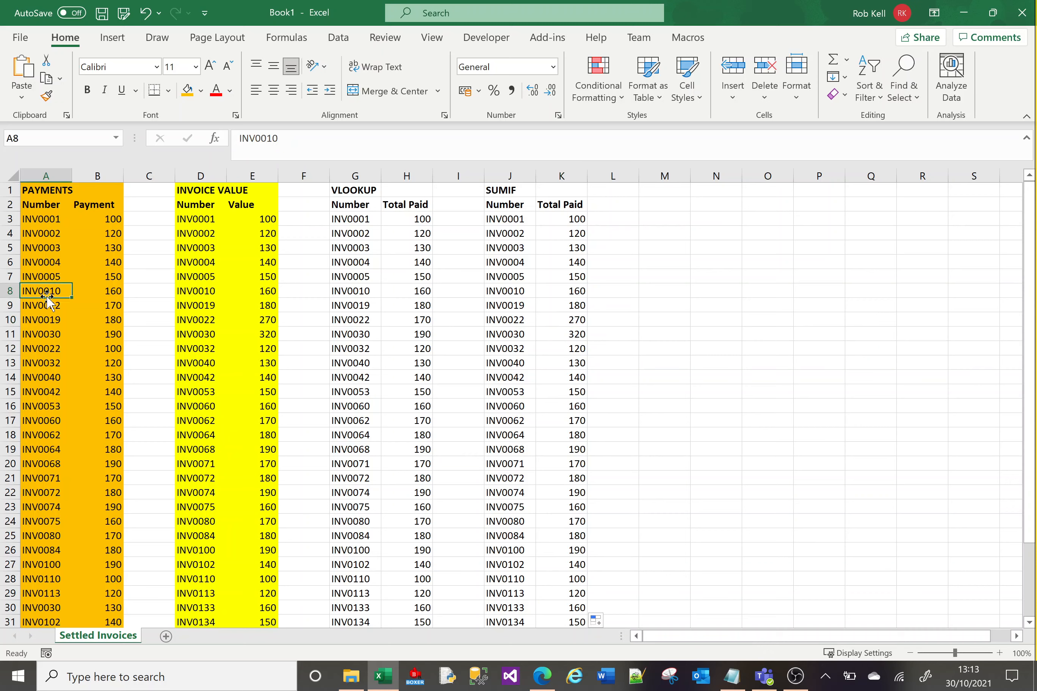
left_click(553, 219)
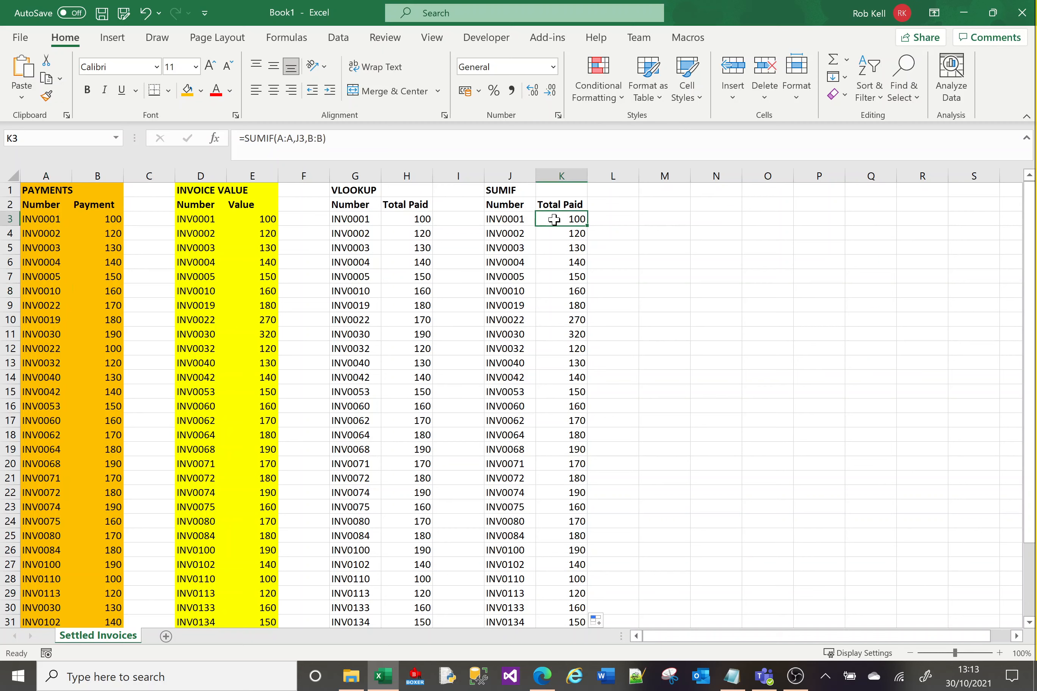